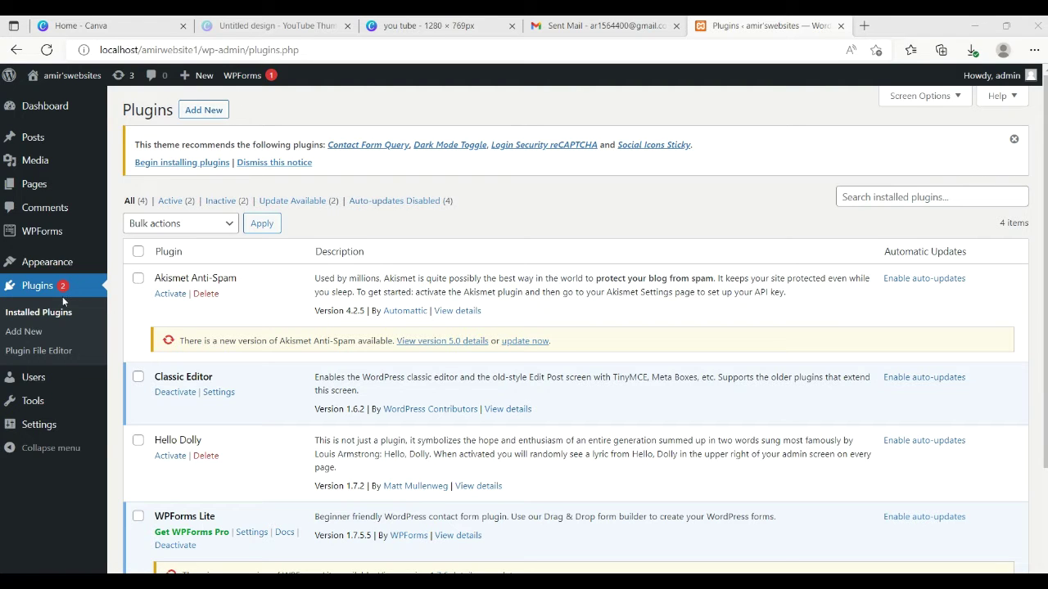
Step: Search the plugin directory for "woocommerce" and install the WooCommerce plugin by Automattic
{"action": "left_click", "coordinate": [38, 332]}
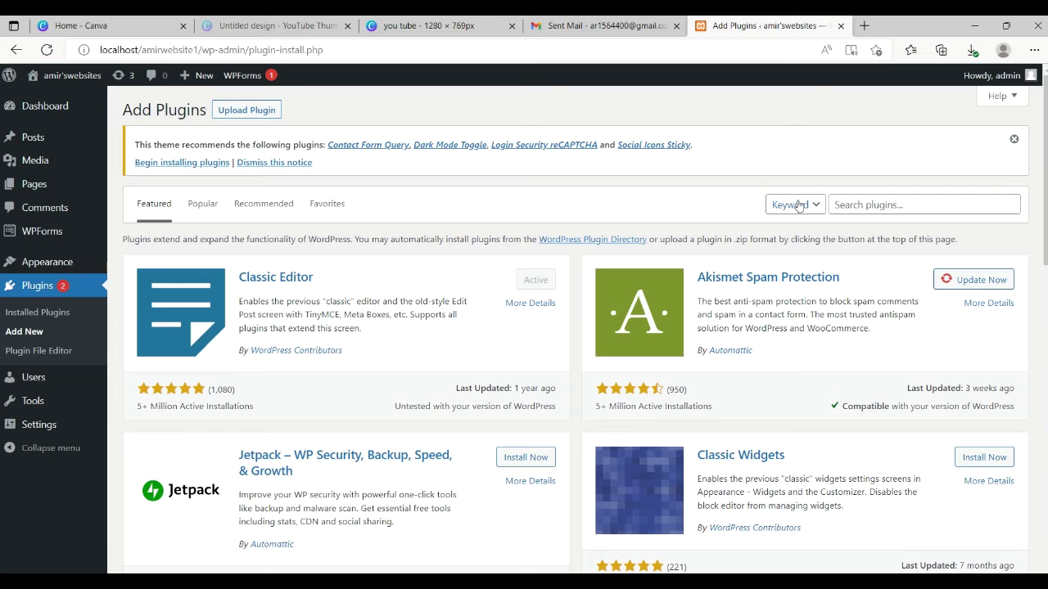
{"action": "left_click", "coordinate": [851, 209]}
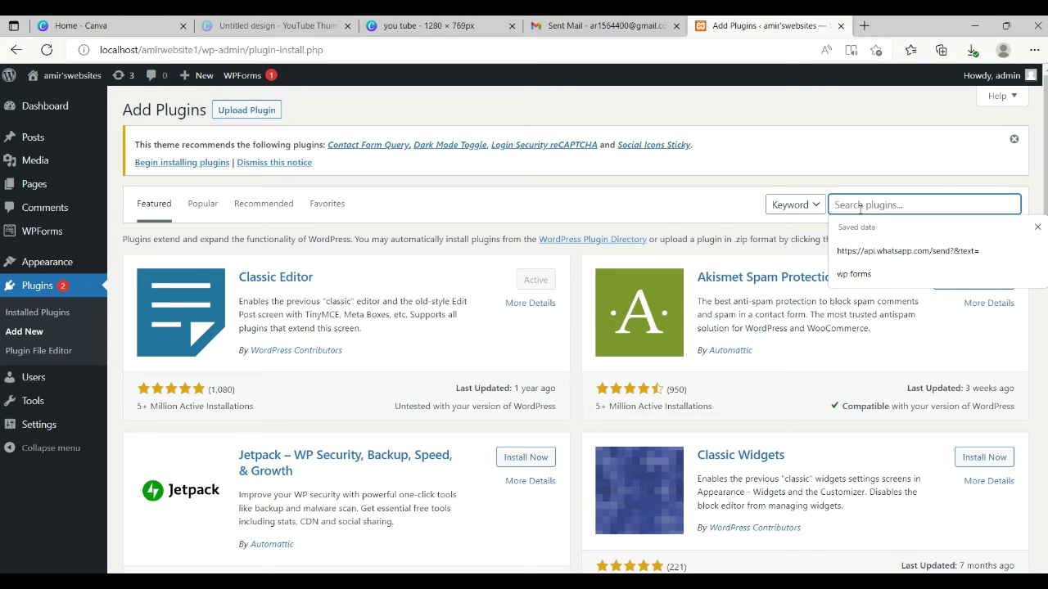
{"action": "type", "text": "wo"}
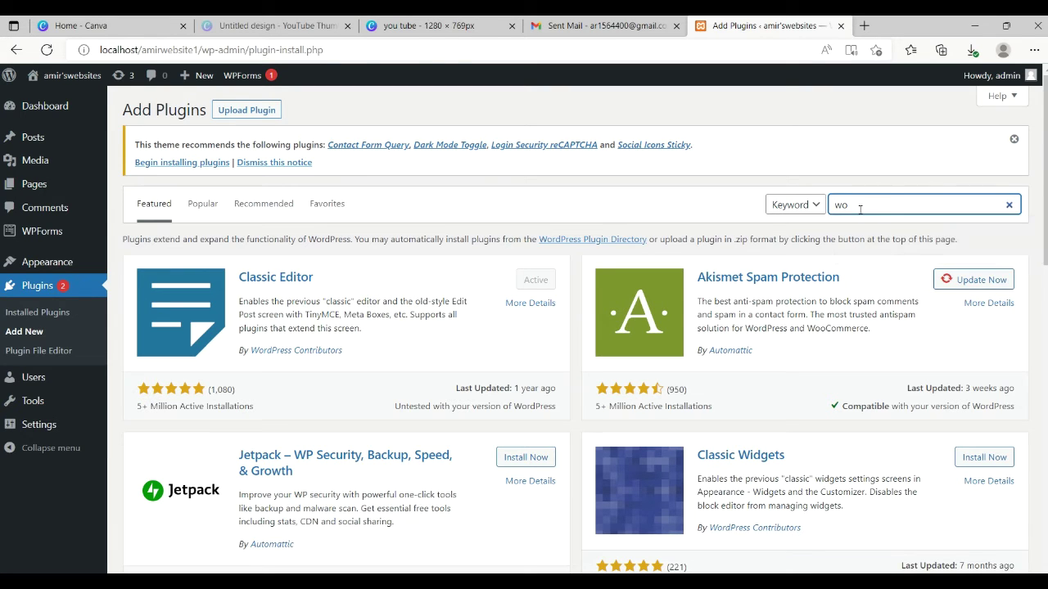
{"action": "type", "text": "ocommerce"}
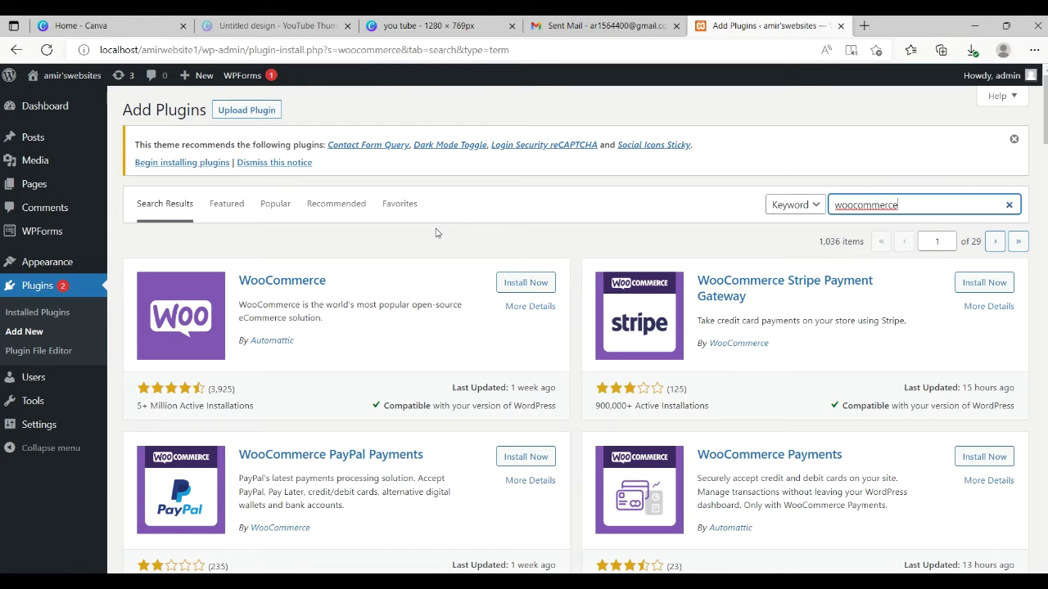
{"action": "left_click", "coordinate": [524, 286]}
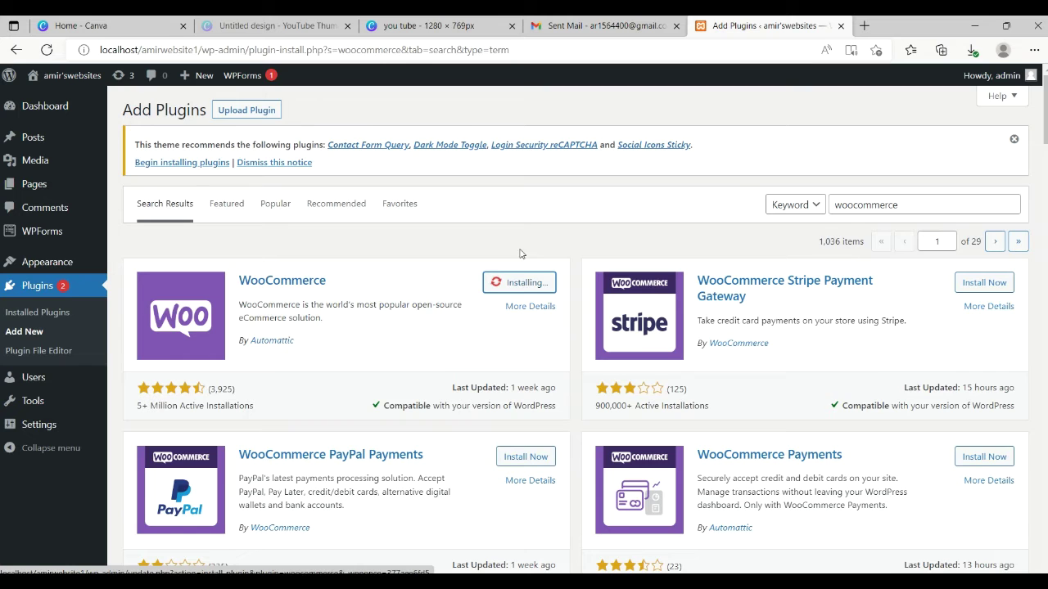
{"action": "scroll", "coordinate": [521, 249], "scroll_direction": "down", "scroll_amount": 3}
{"action": "scroll", "coordinate": [524, 235], "scroll_direction": "down", "scroll_amount": 8}
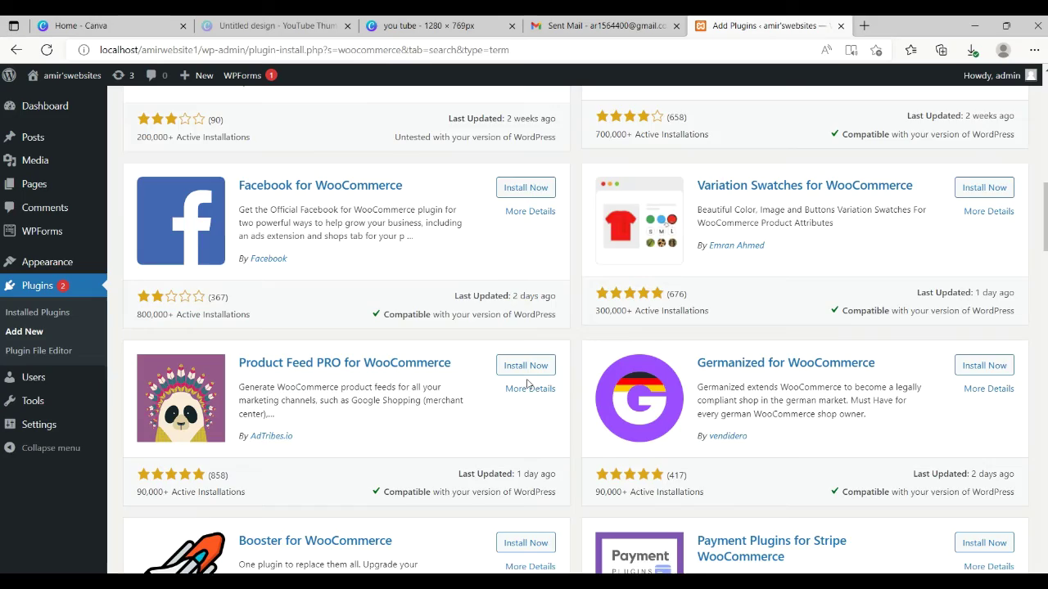
{"action": "scroll", "coordinate": [529, 385], "scroll_direction": "down", "scroll_amount": 8}
{"action": "scroll", "coordinate": [528, 384], "scroll_direction": "down", "scroll_amount": 5}
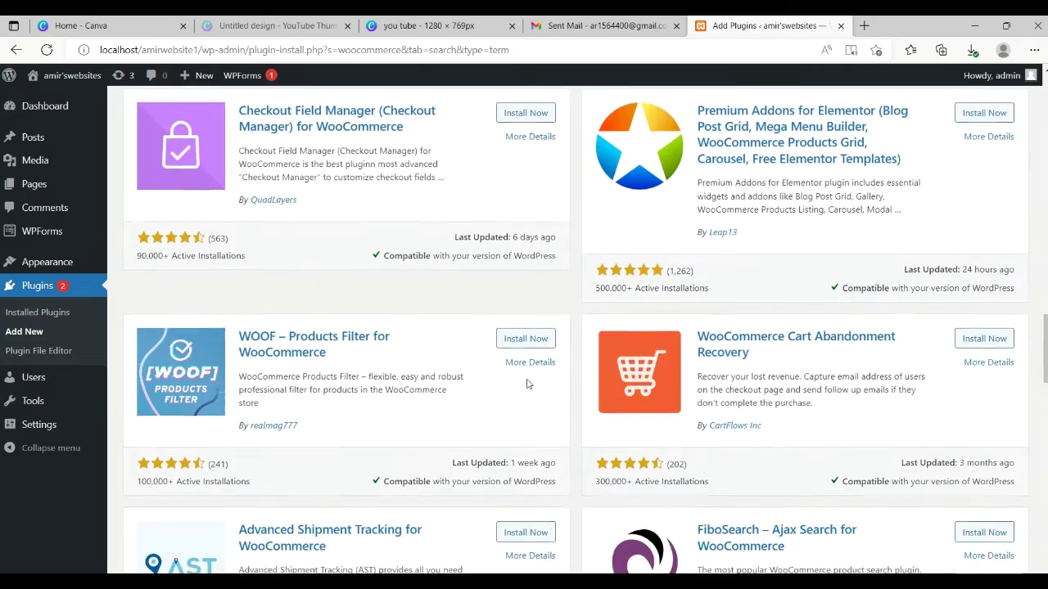
{"action": "scroll", "coordinate": [527, 384], "scroll_direction": "up", "scroll_amount": 10}
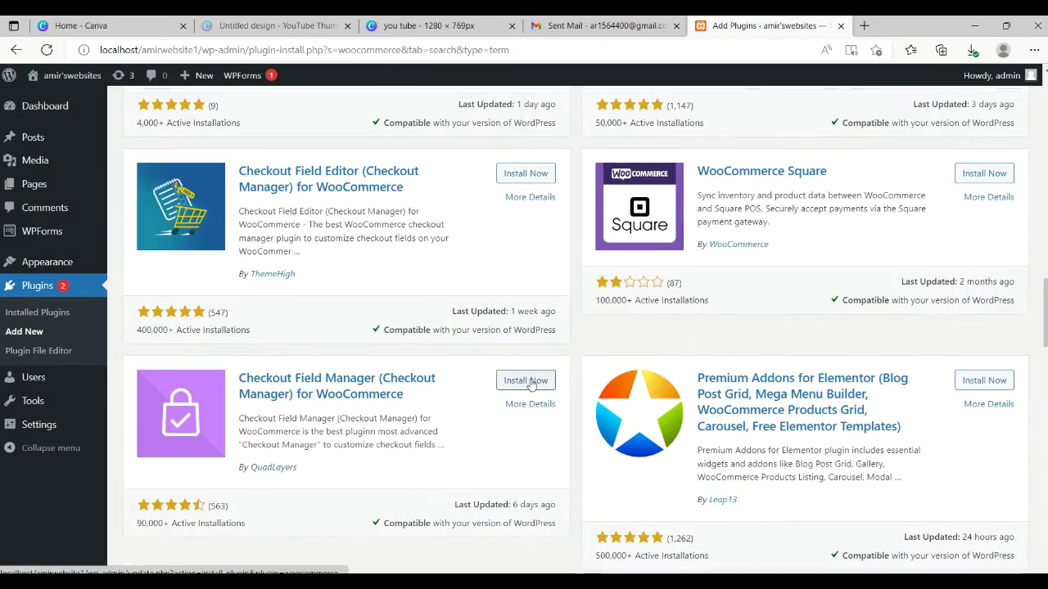
{"action": "scroll", "coordinate": [528, 384], "scroll_direction": "up", "scroll_amount": 9}
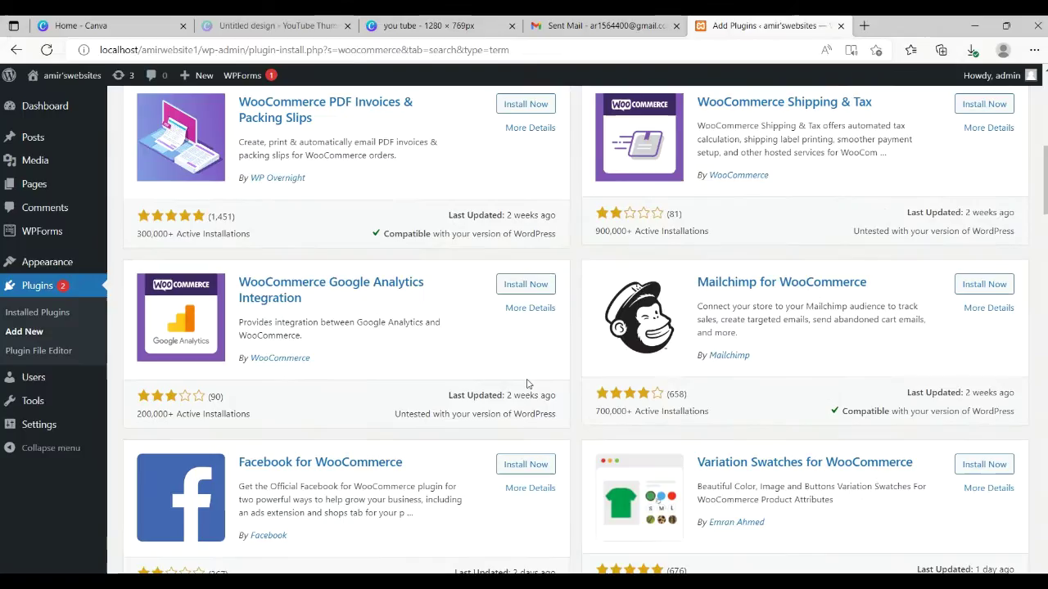
{"action": "scroll", "coordinate": [528, 384], "scroll_direction": "up", "scroll_amount": 3}
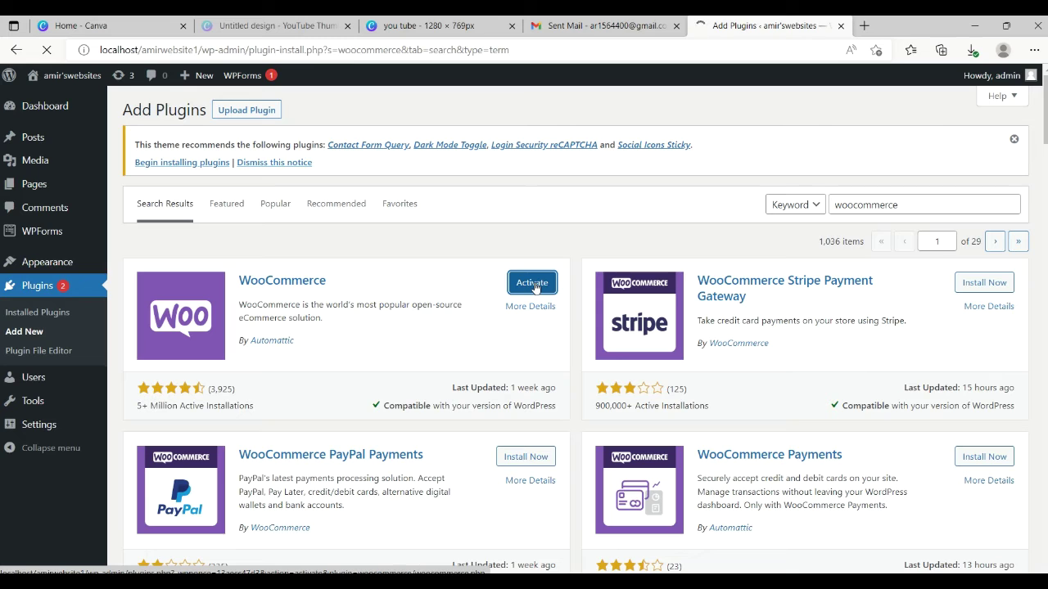
Step: Activate the newly installed WooCommerce plugin
{"action": "left_click", "coordinate": [534, 284]}
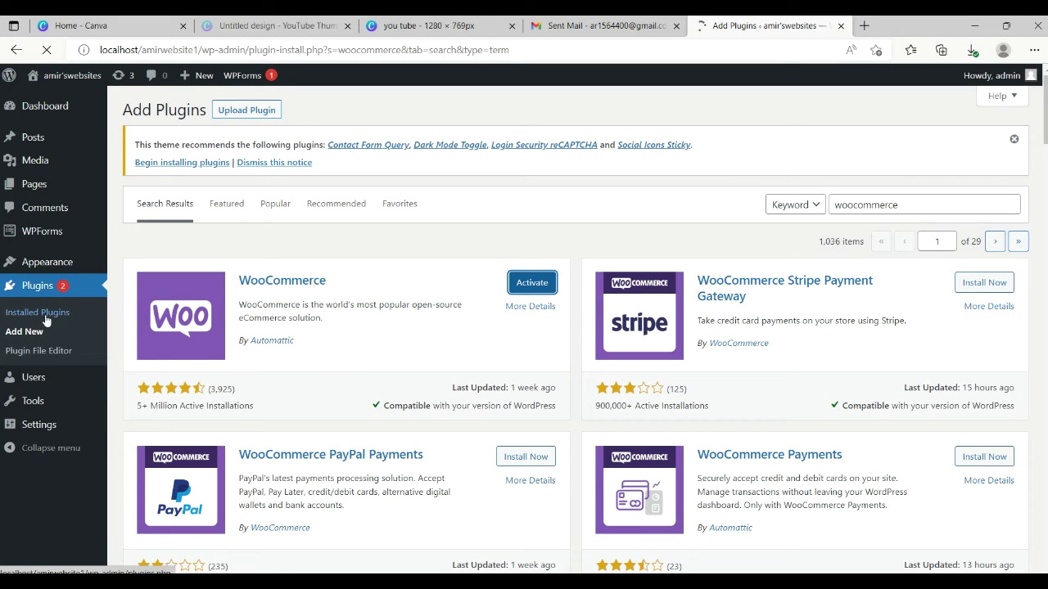
{"action": "mouse_move", "coordinate": [39, 383]}
{"action": "mouse_move", "coordinate": [45, 257]}
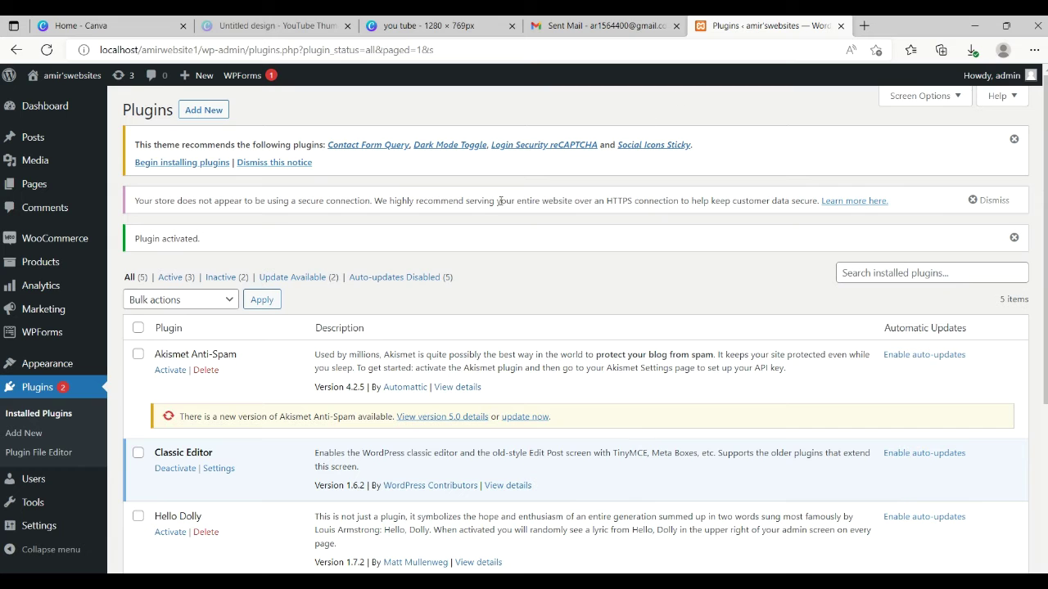
Step: Open the settings of the WooCommerce plugin, and go to WooCommerce Home to start the store setup wizard
{"action": "scroll", "coordinate": [409, 372], "scroll_direction": "down", "scroll_amount": 3}
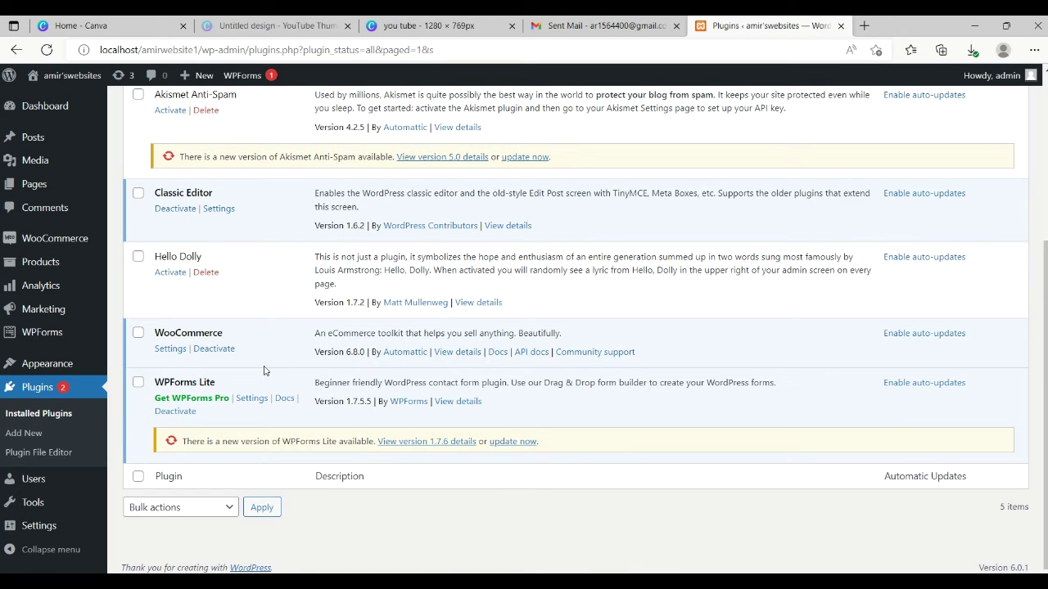
{"action": "left_click", "coordinate": [171, 350]}
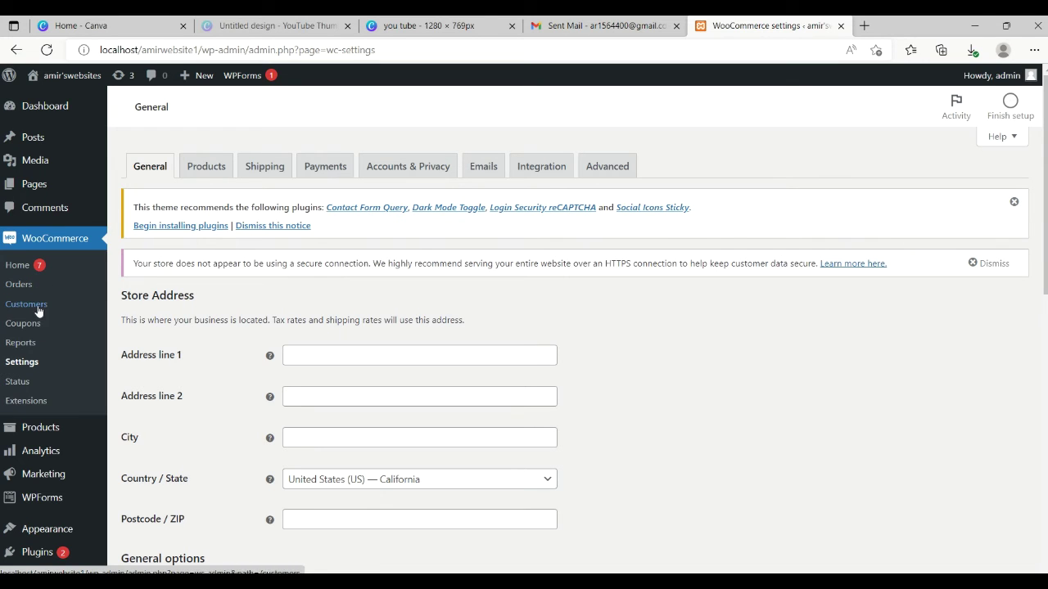
{"action": "left_click", "coordinate": [36, 268]}
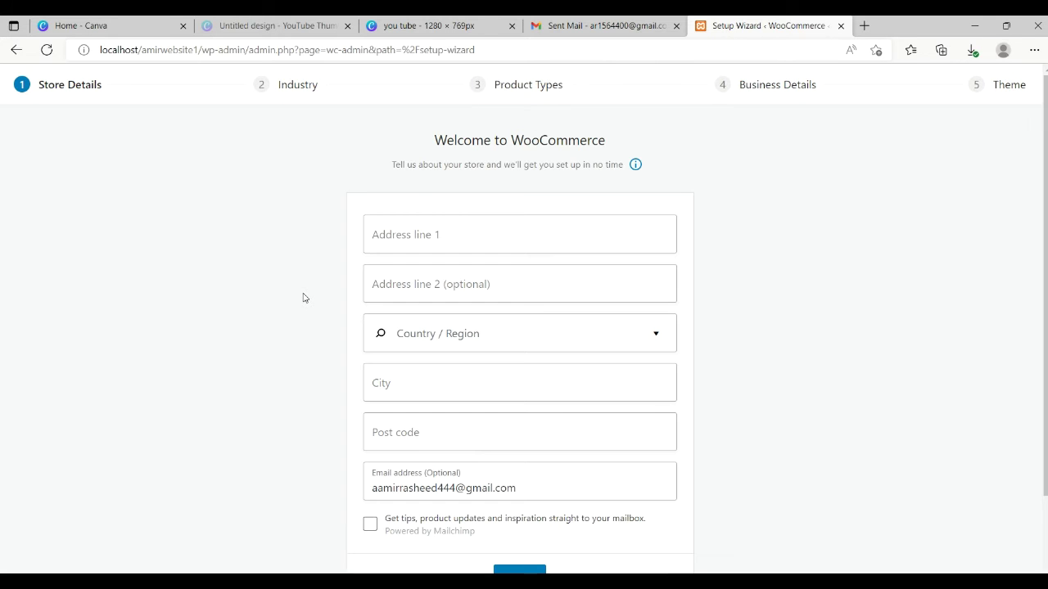
Step: Fill in the store's address, country or region, city and post code in the store details
{"action": "left_click", "coordinate": [449, 235]}
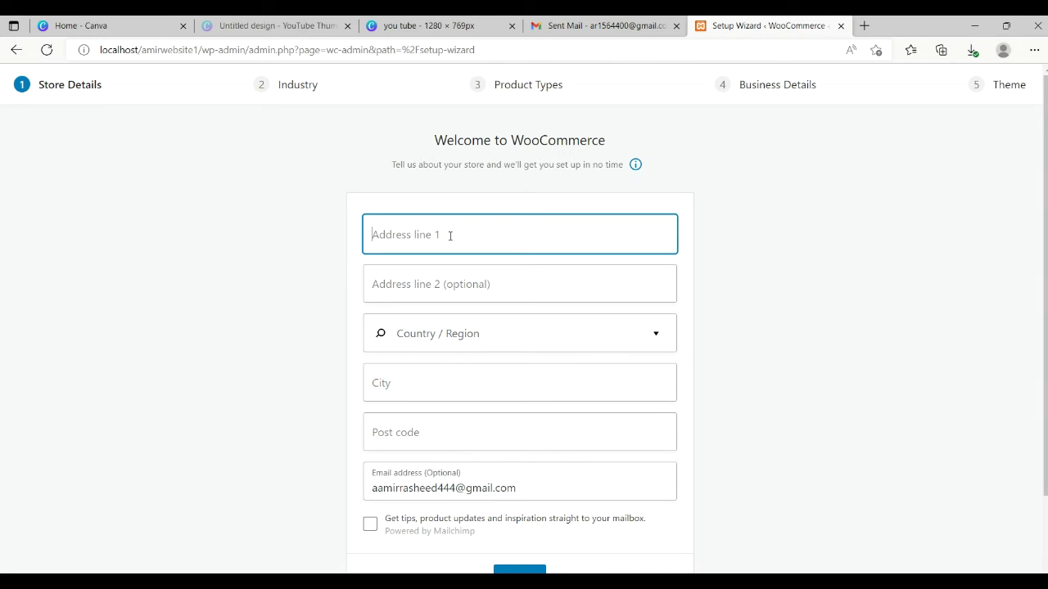
{"action": "type", "text": "bagh ,ajk"}
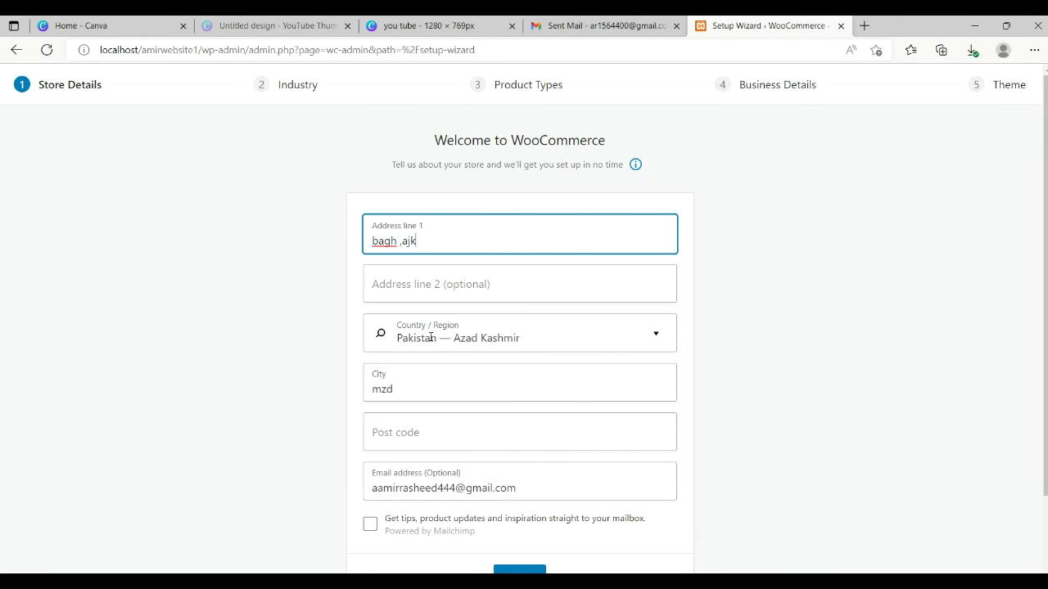
{"action": "left_click", "coordinate": [410, 436]}
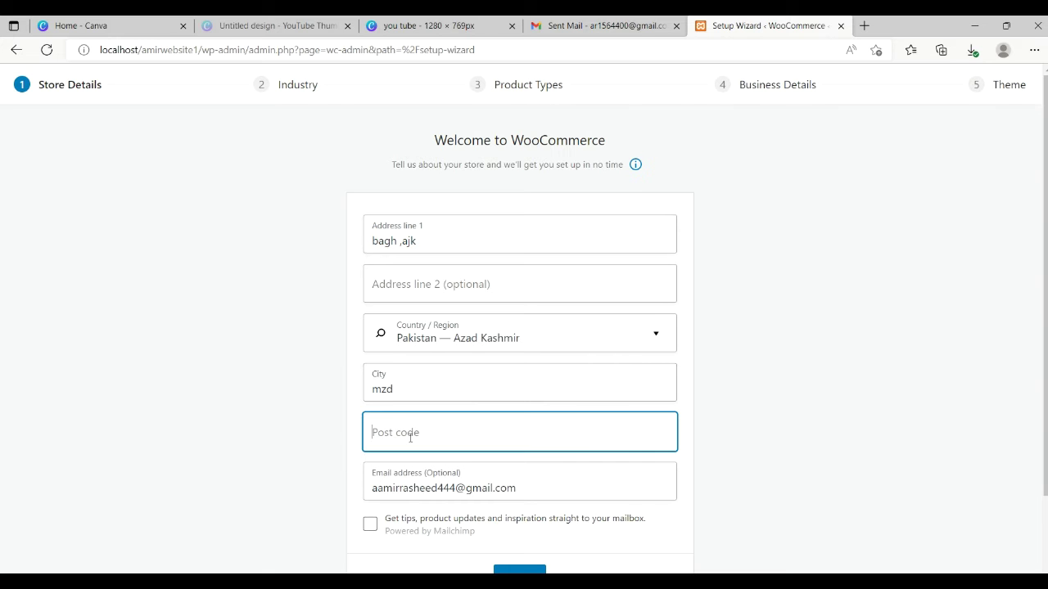
{"action": "type", "text": "12500"}
Step: Opt in to tips and product updates by mail, and submit the store details without agreeing to usage tracking
{"action": "left_click", "coordinate": [370, 526]}
{"action": "scroll", "coordinate": [641, 488], "scroll_direction": "down", "scroll_amount": 2}
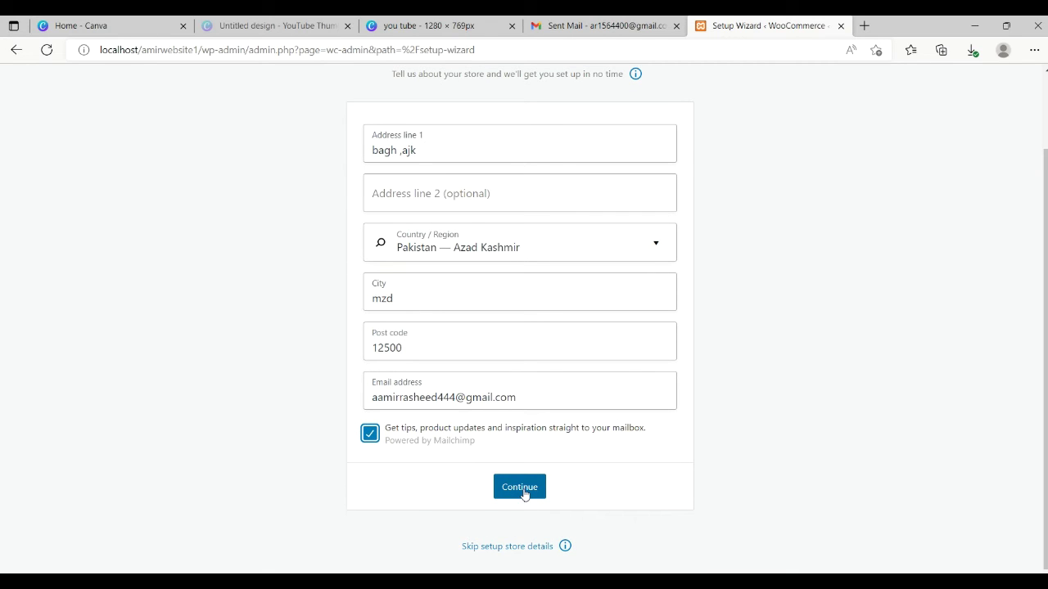
{"action": "left_click", "coordinate": [523, 493]}
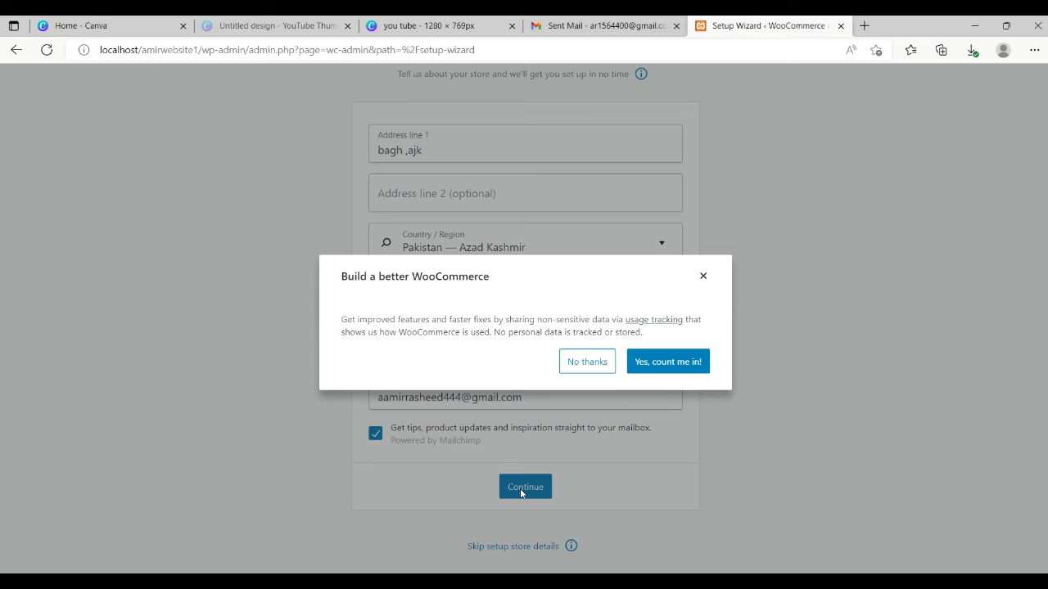
{"action": "left_click", "coordinate": [589, 365]}
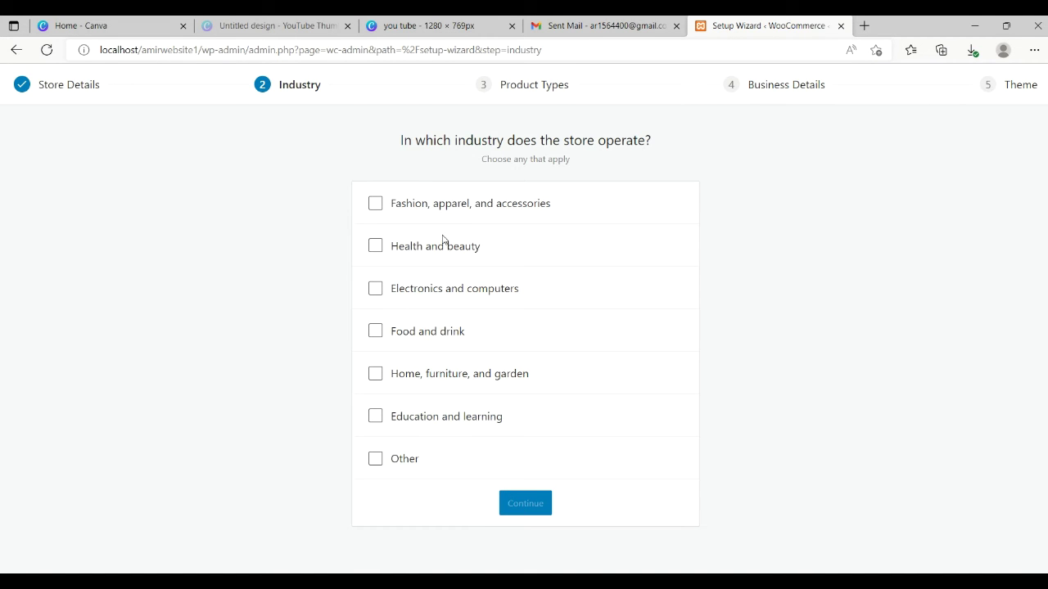
Step: Choose Health and beauty, Electronics and computers, and Food and drink as industries, and add Downloads to the product types
{"action": "left_click", "coordinate": [381, 245]}
{"action": "left_click", "coordinate": [376, 292]}
{"action": "left_click", "coordinate": [376, 334]}
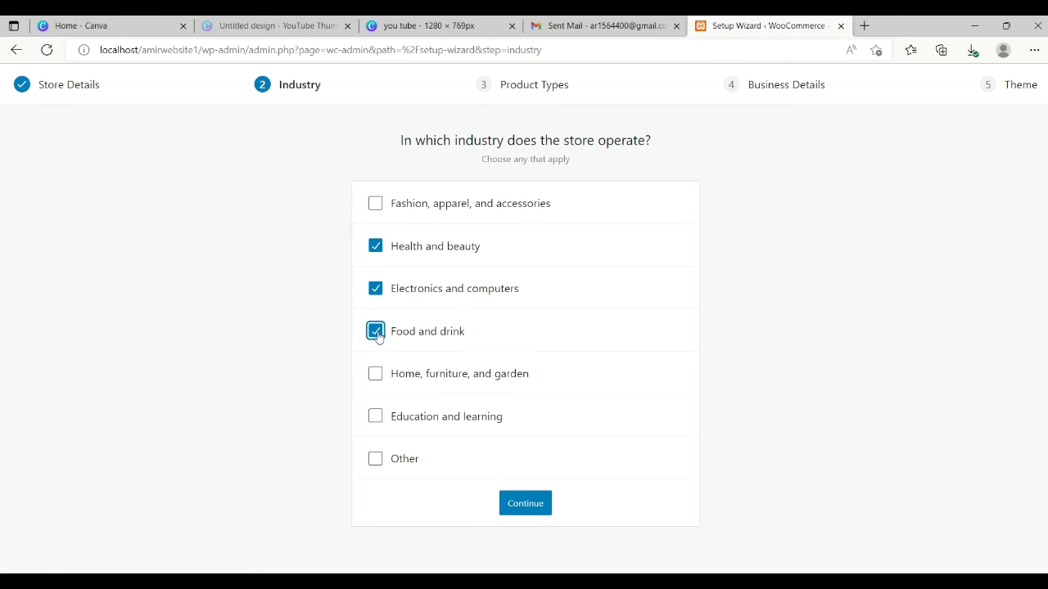
{"action": "left_click", "coordinate": [520, 502]}
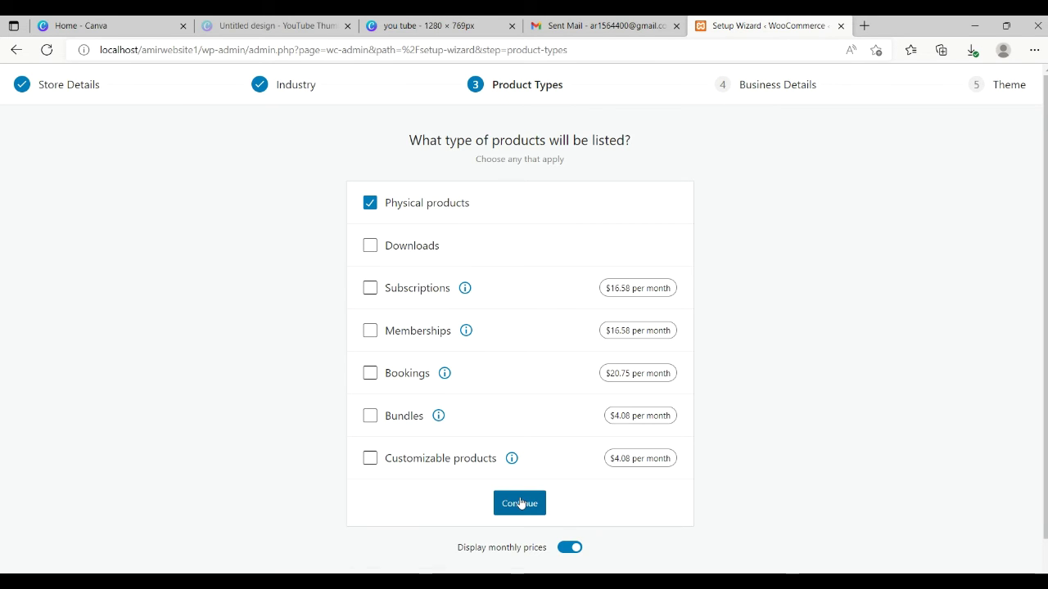
{"action": "left_click", "coordinate": [372, 249]}
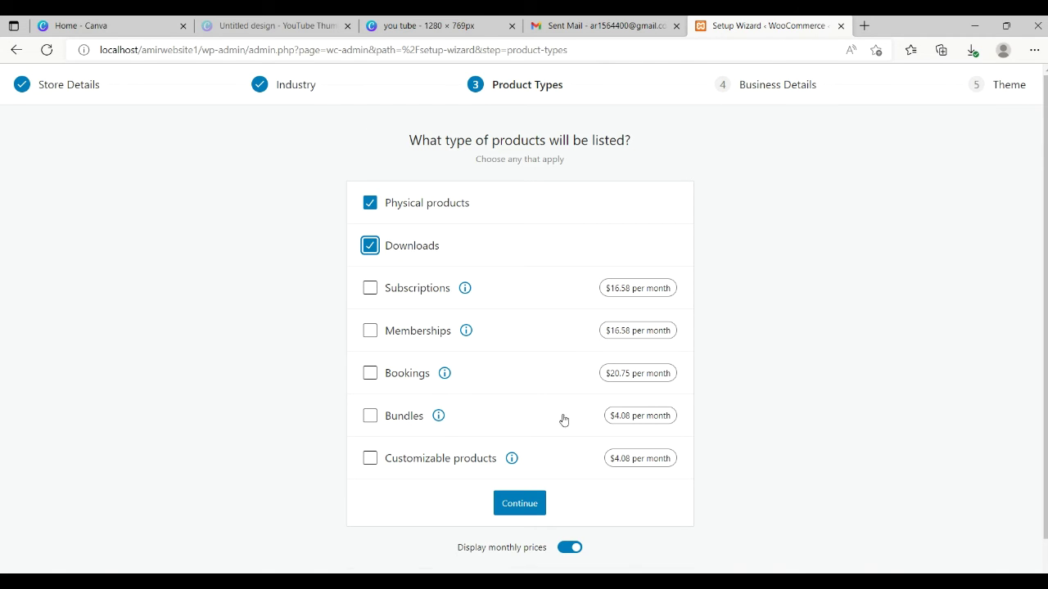
{"action": "left_click", "coordinate": [527, 502]}
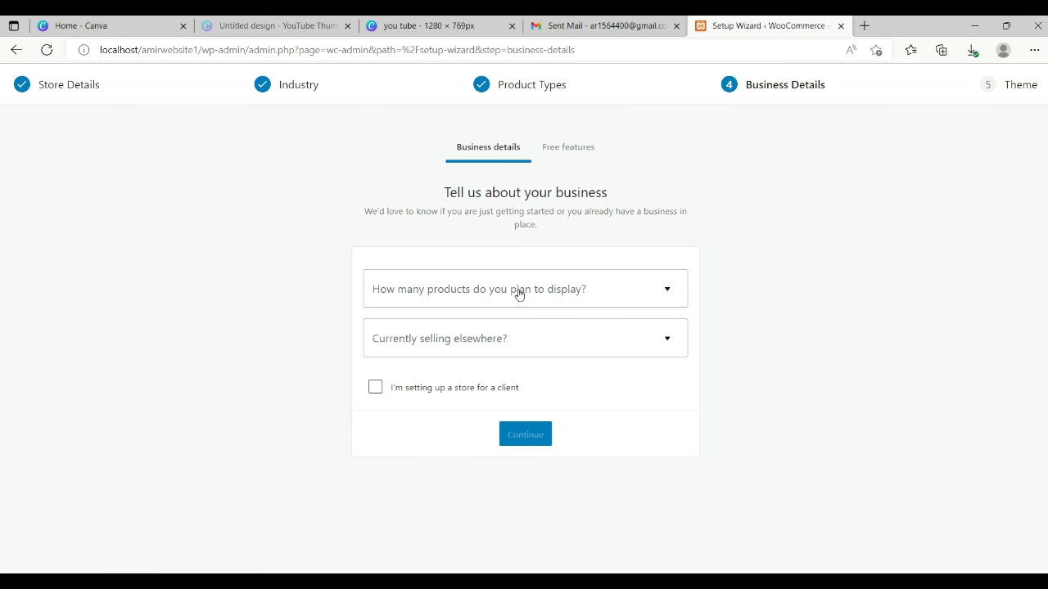
Step: Submit the business details with 1,000+ products to display and No for currently selling elsewhere
{"action": "left_click", "coordinate": [677, 289]}
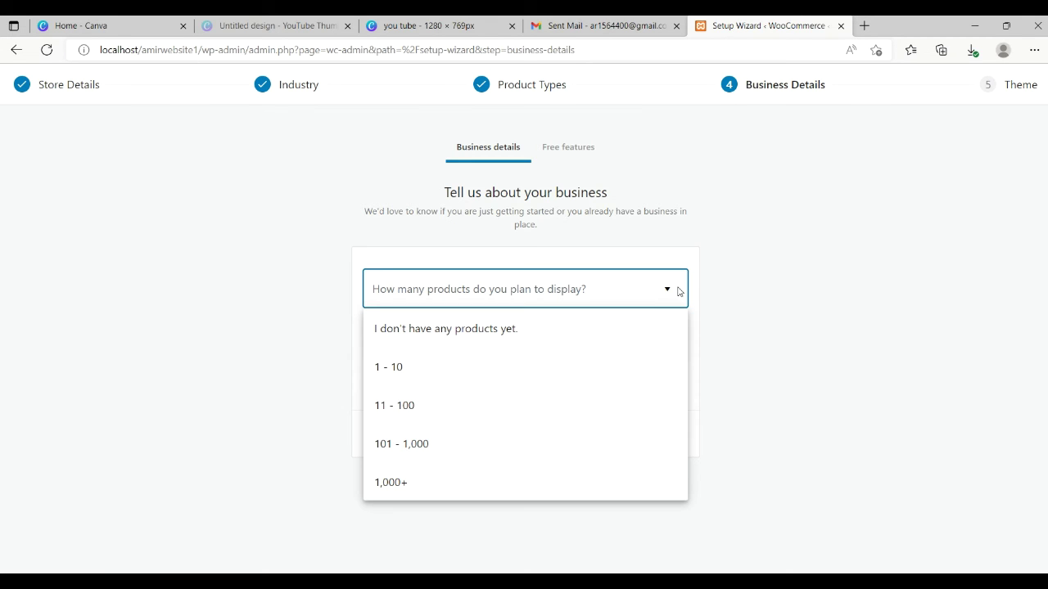
{"action": "left_click", "coordinate": [411, 487]}
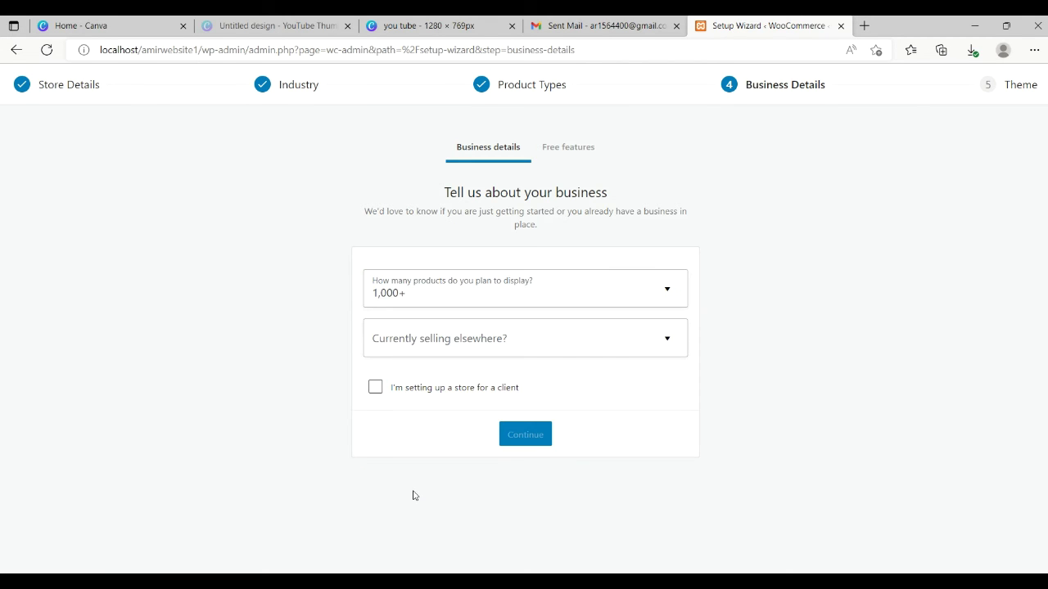
{"action": "left_click", "coordinate": [675, 347]}
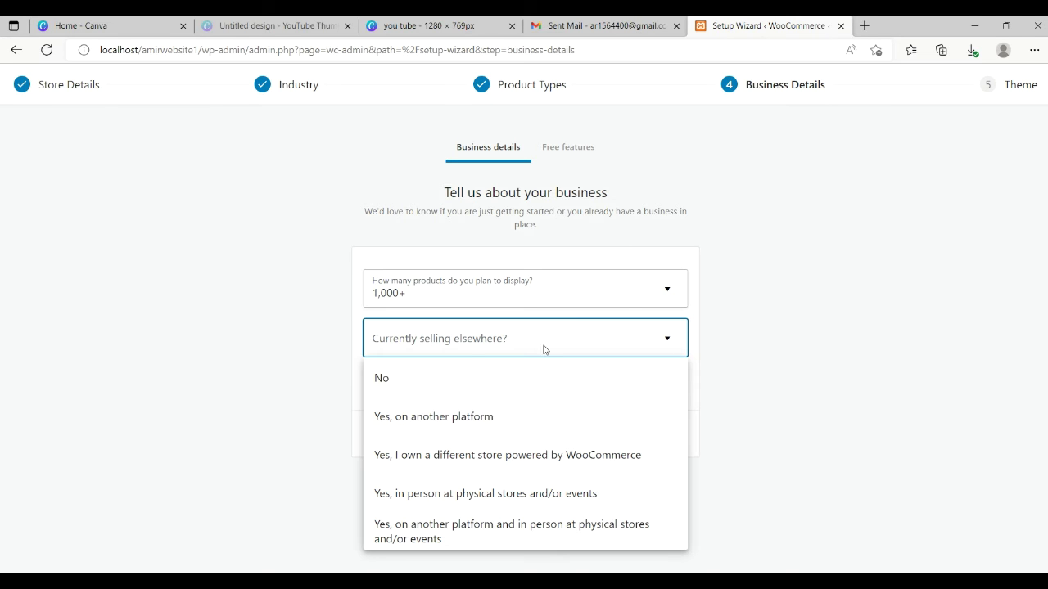
{"action": "left_click", "coordinate": [423, 388]}
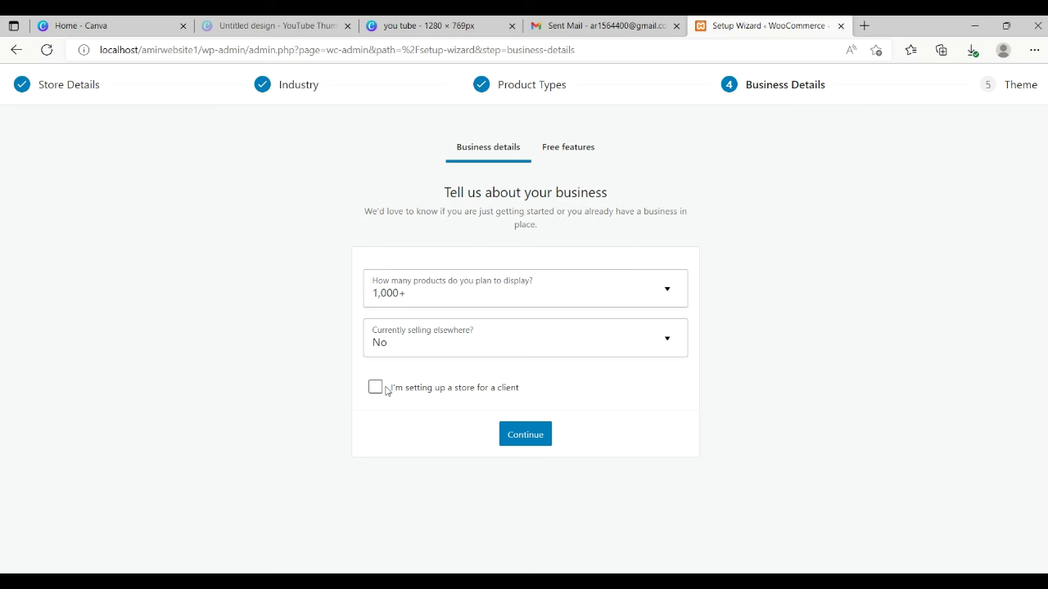
{"action": "left_click", "coordinate": [524, 439]}
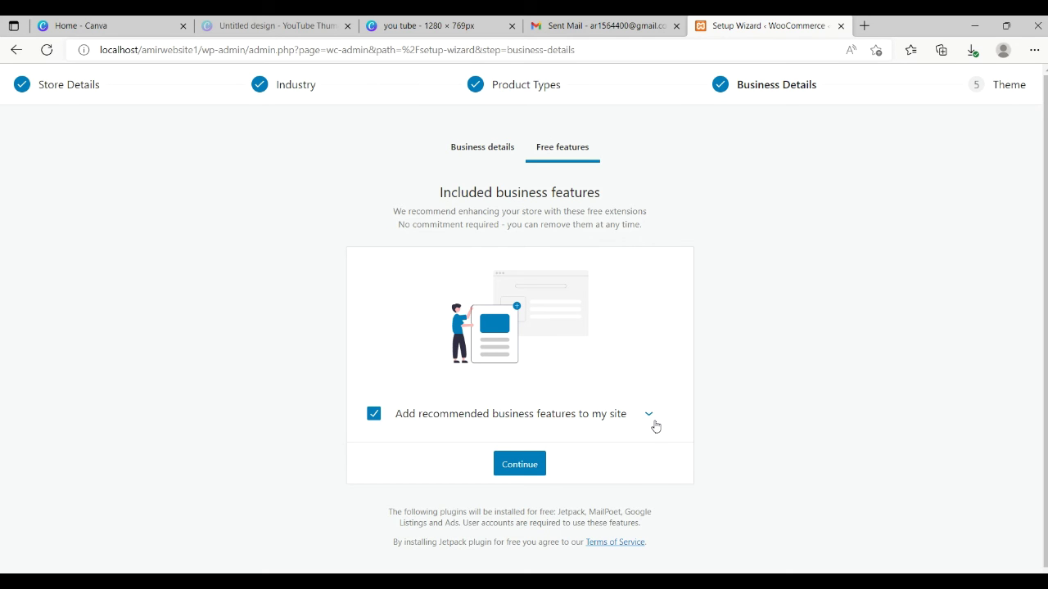
Step: Expand the recommended business features, deselect all of them, and continue to the theme selection
{"action": "left_click", "coordinate": [654, 417]}
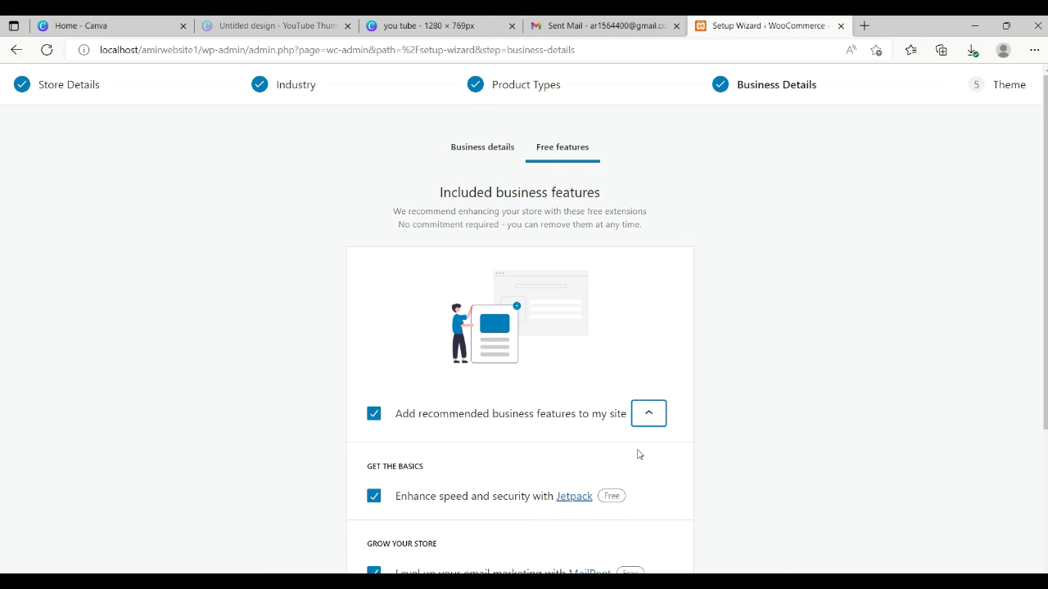
{"action": "scroll", "coordinate": [636, 453], "scroll_direction": "down", "scroll_amount": 3}
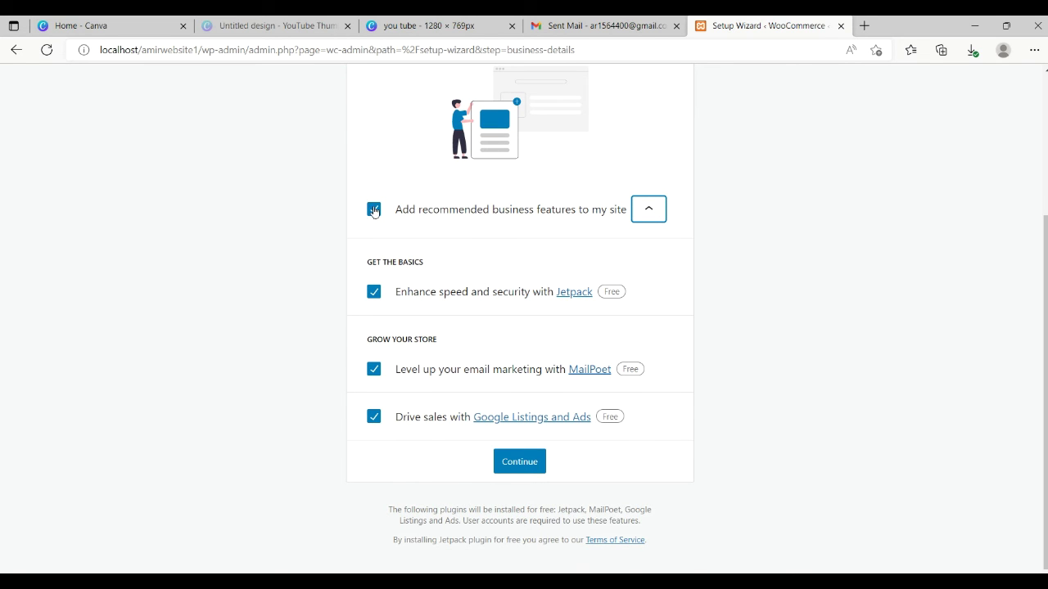
{"action": "left_click", "coordinate": [374, 209]}
{"action": "scroll", "coordinate": [370, 211], "scroll_direction": "up", "scroll_amount": 1}
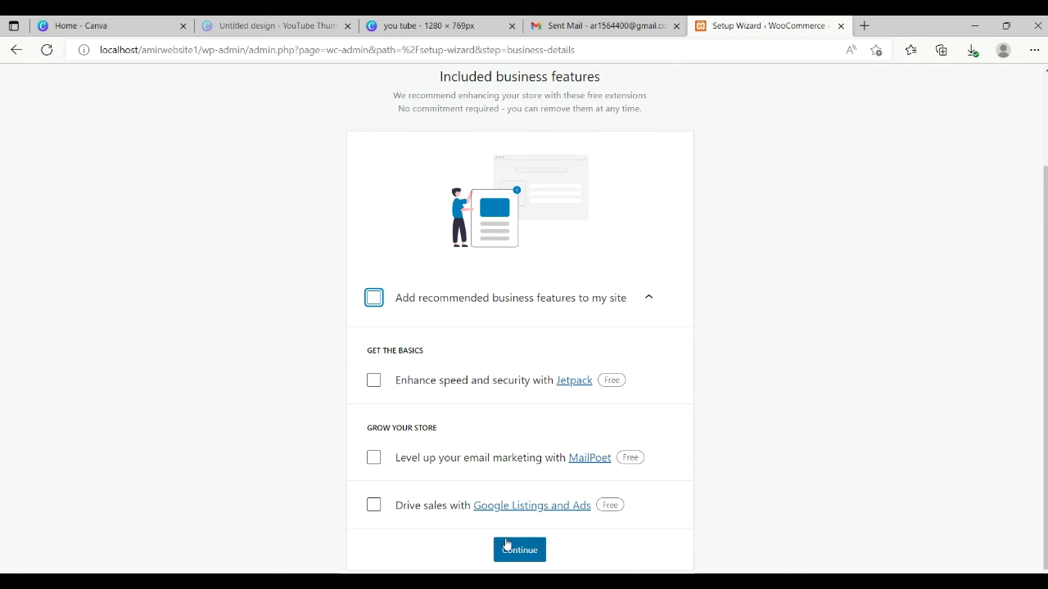
{"action": "left_click", "coordinate": [516, 547]}
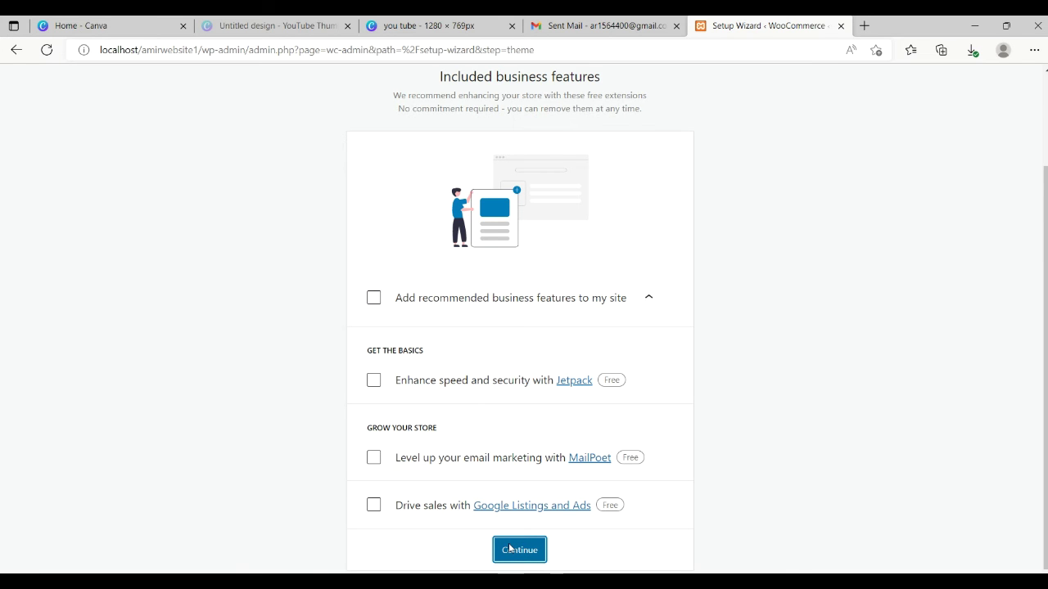
Step: Look through the full list of available store themes, both free and paid
{"action": "scroll", "coordinate": [509, 548], "scroll_direction": "down", "scroll_amount": 5}
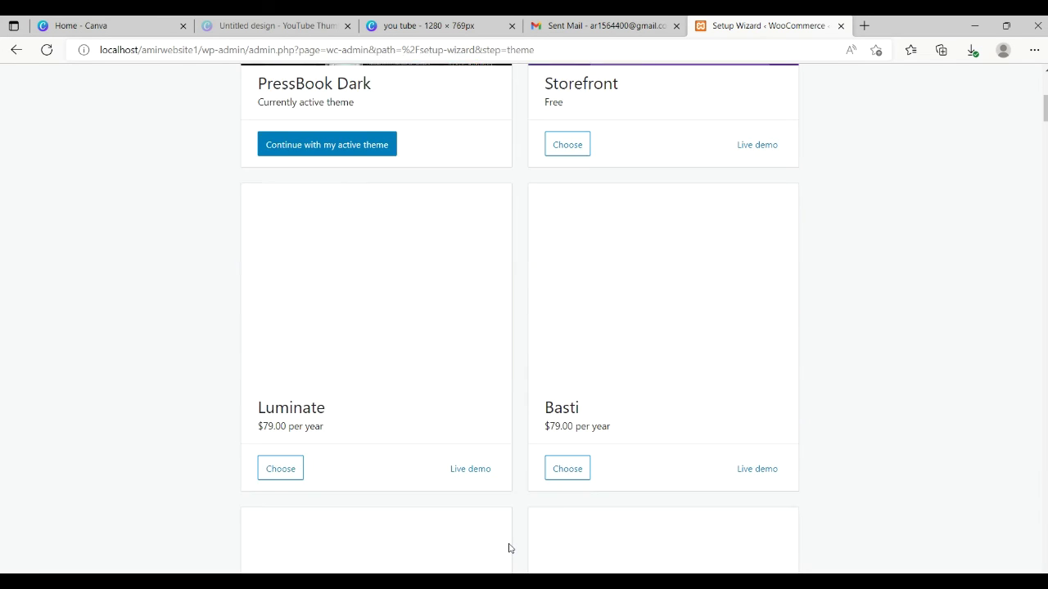
{"action": "scroll", "coordinate": [508, 548], "scroll_direction": "up", "scroll_amount": 4}
{"action": "scroll", "coordinate": [508, 549], "scroll_direction": "down", "scroll_amount": 5}
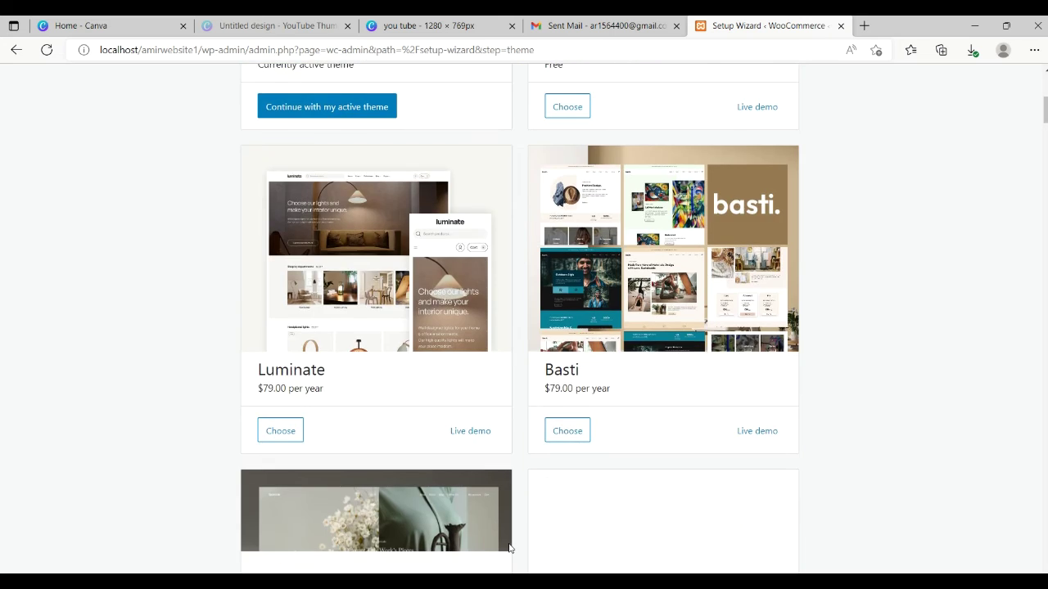
{"action": "scroll", "coordinate": [508, 549], "scroll_direction": "up", "scroll_amount": 3}
{"action": "scroll", "coordinate": [508, 548], "scroll_direction": "up", "scroll_amount": 1}
{"action": "scroll", "coordinate": [509, 549], "scroll_direction": "down", "scroll_amount": 3}
{"action": "scroll", "coordinate": [508, 549], "scroll_direction": "up", "scroll_amount": 5}
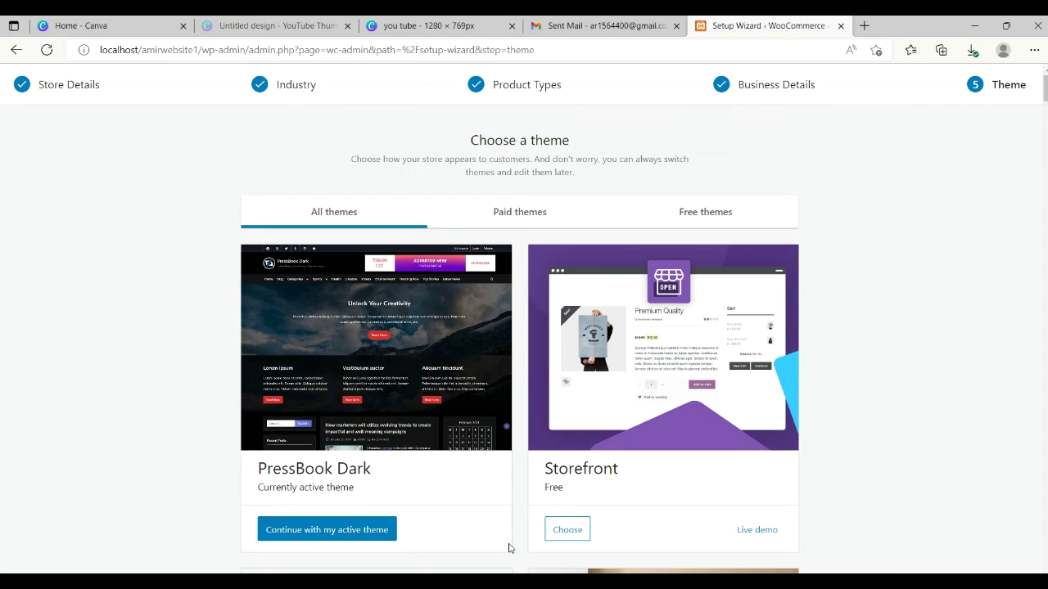
Step: Filter the theme list to free themes, look through them, and choose the Deli theme for the store
{"action": "left_click", "coordinate": [695, 212]}
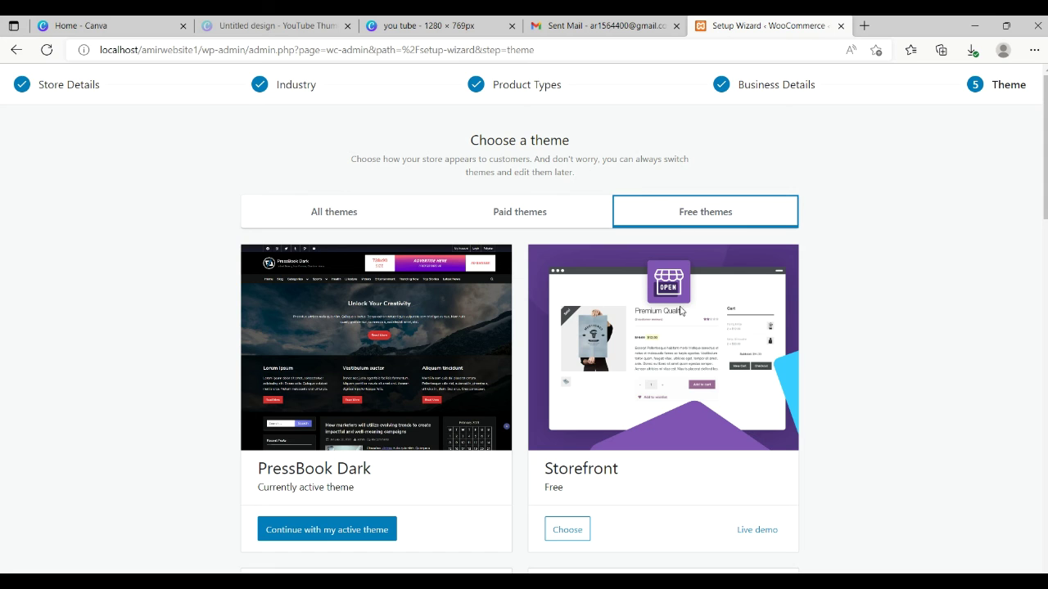
{"action": "scroll", "coordinate": [623, 394], "scroll_direction": "down", "scroll_amount": 1}
{"action": "scroll", "coordinate": [624, 394], "scroll_direction": "up", "scroll_amount": 1}
{"action": "scroll", "coordinate": [624, 394], "scroll_direction": "down", "scroll_amount": 3}
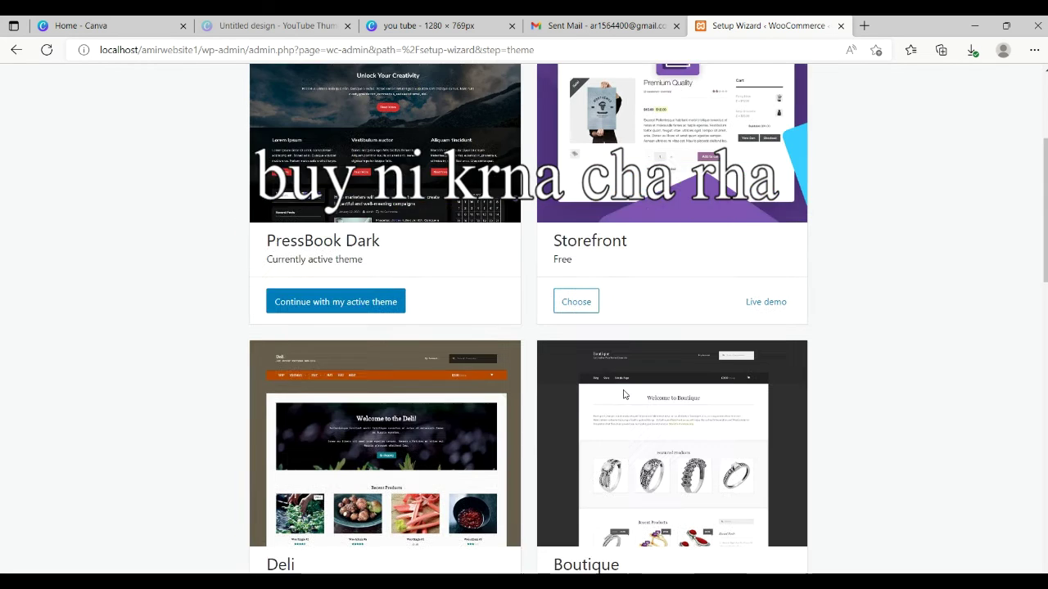
{"action": "scroll", "coordinate": [624, 394], "scroll_direction": "down", "scroll_amount": 2}
{"action": "scroll", "coordinate": [624, 395], "scroll_direction": "up", "scroll_amount": 2}
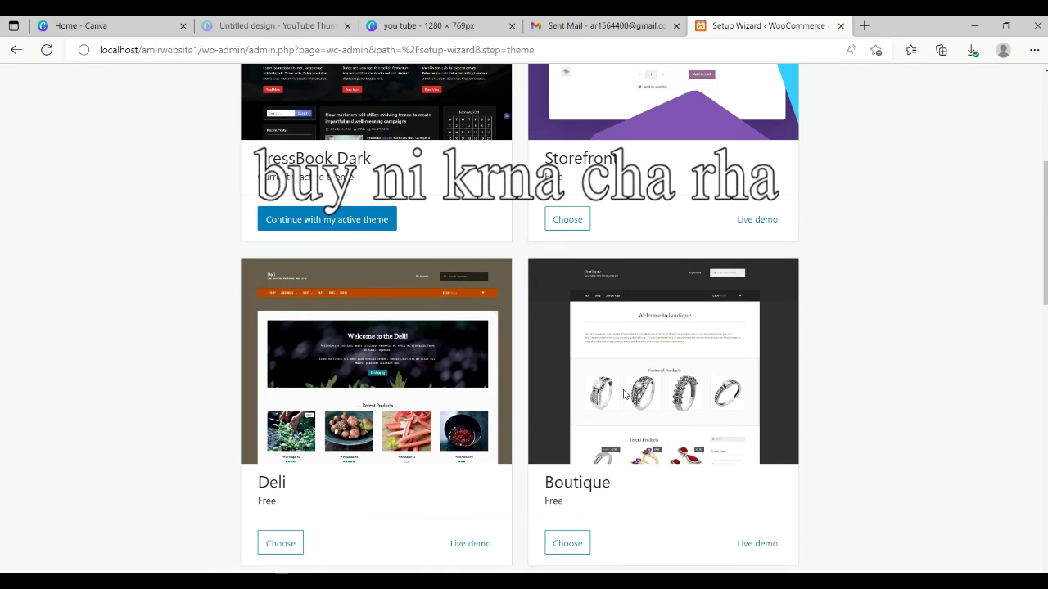
{"action": "scroll", "coordinate": [624, 394], "scroll_direction": "down", "scroll_amount": 3}
{"action": "scroll", "coordinate": [624, 395], "scroll_direction": "down", "scroll_amount": 1}
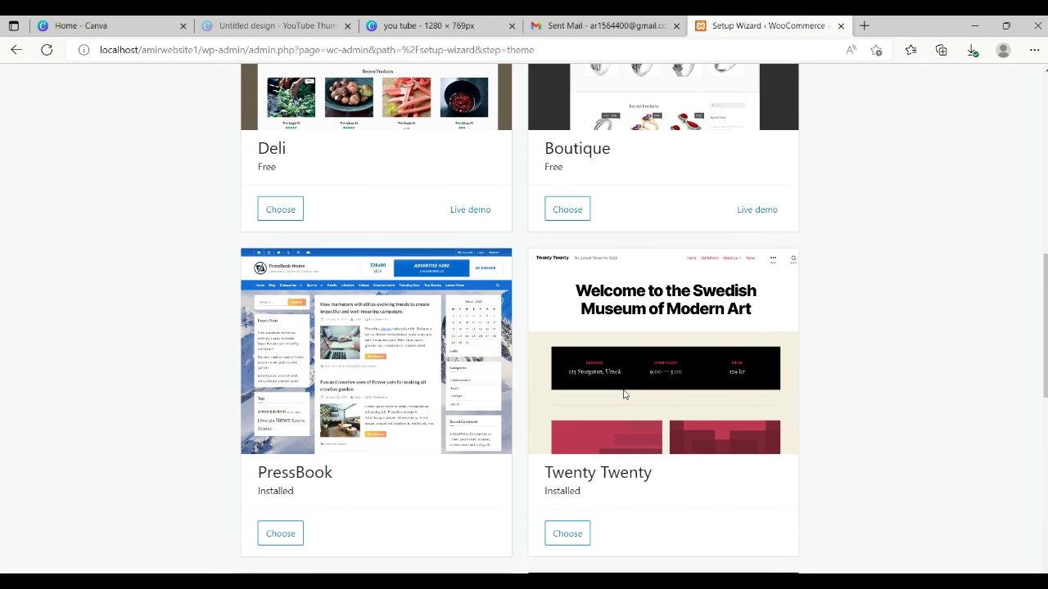
{"action": "scroll", "coordinate": [623, 395], "scroll_direction": "down", "scroll_amount": 5}
{"action": "scroll", "coordinate": [624, 395], "scroll_direction": "up", "scroll_amount": 4}
{"action": "scroll", "coordinate": [624, 395], "scroll_direction": "down", "scroll_amount": 5}
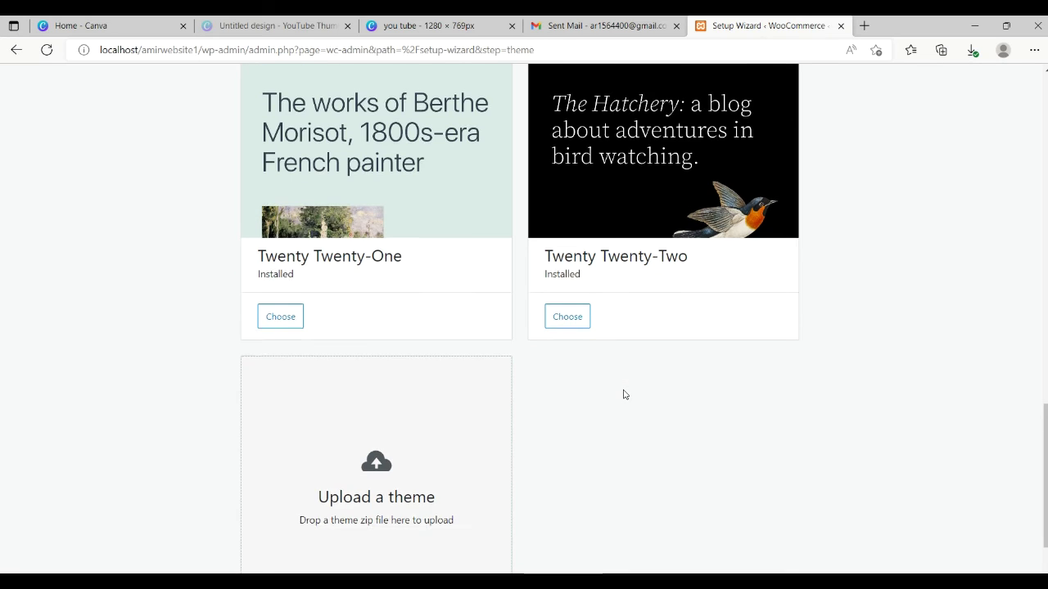
{"action": "scroll", "coordinate": [624, 394], "scroll_direction": "up", "scroll_amount": 7}
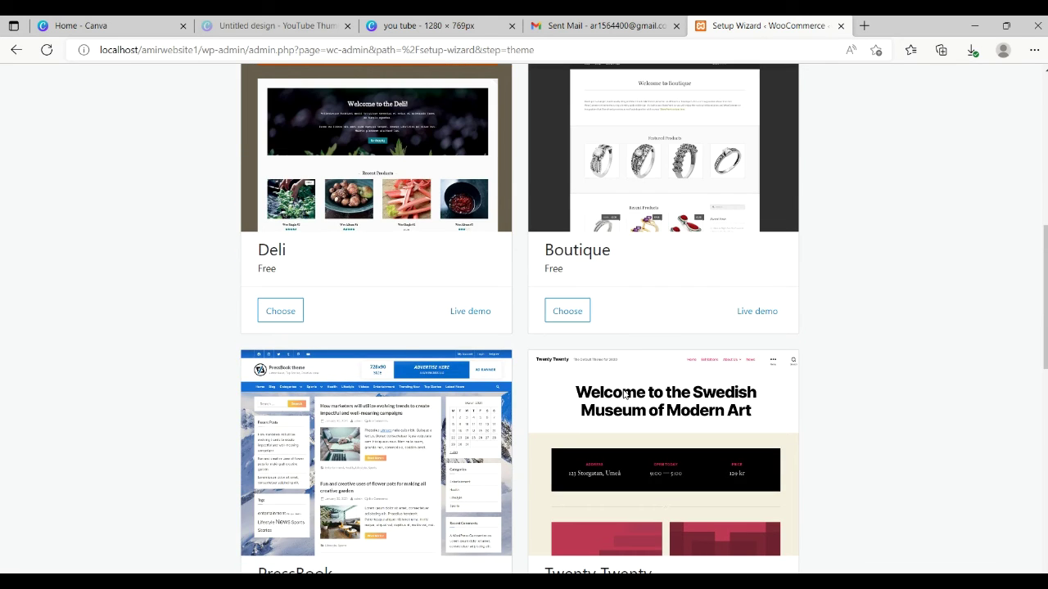
{"action": "scroll", "coordinate": [625, 394], "scroll_direction": "up", "scroll_amount": 2}
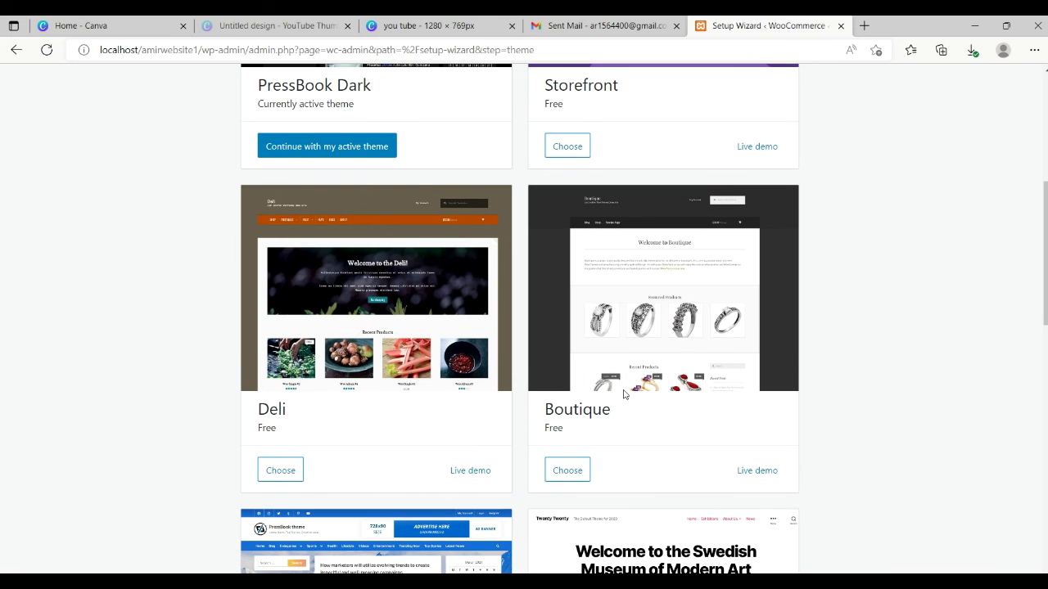
{"action": "left_click", "coordinate": [276, 470]}
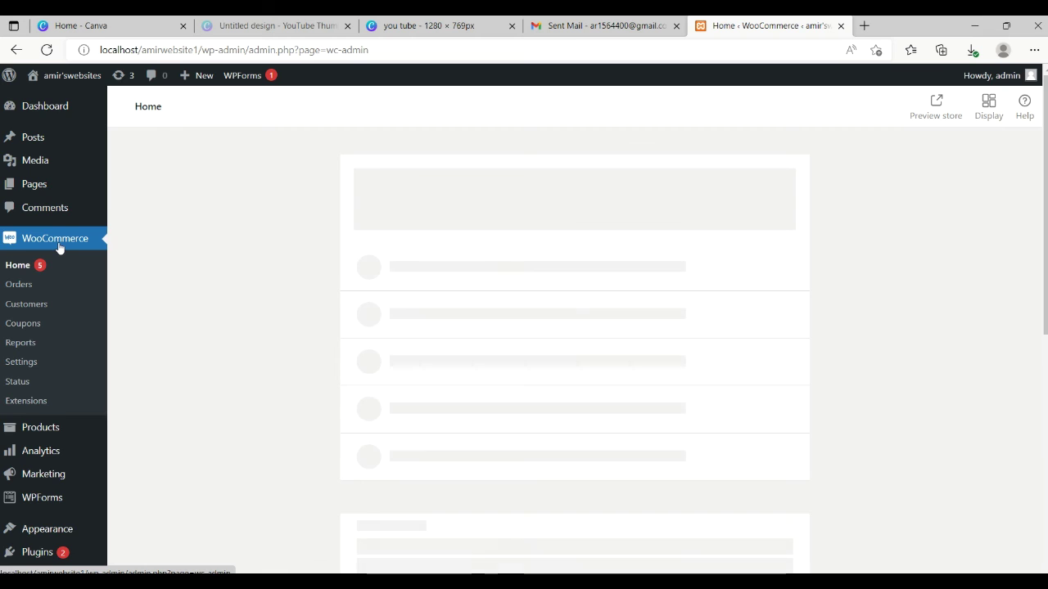
Step: Open the WooCommerce general settings and review the store address, general options and currency options
{"action": "scroll", "coordinate": [59, 248], "scroll_direction": "down", "scroll_amount": 3}
{"action": "scroll", "coordinate": [59, 246], "scroll_direction": "up", "scroll_amount": 3}
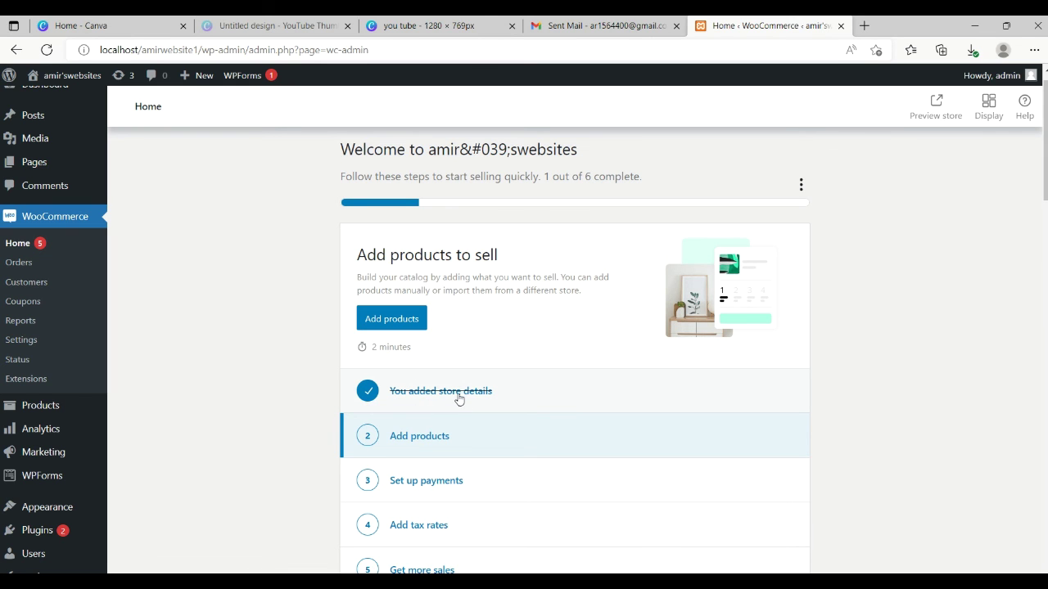
{"action": "left_click", "coordinate": [378, 397]}
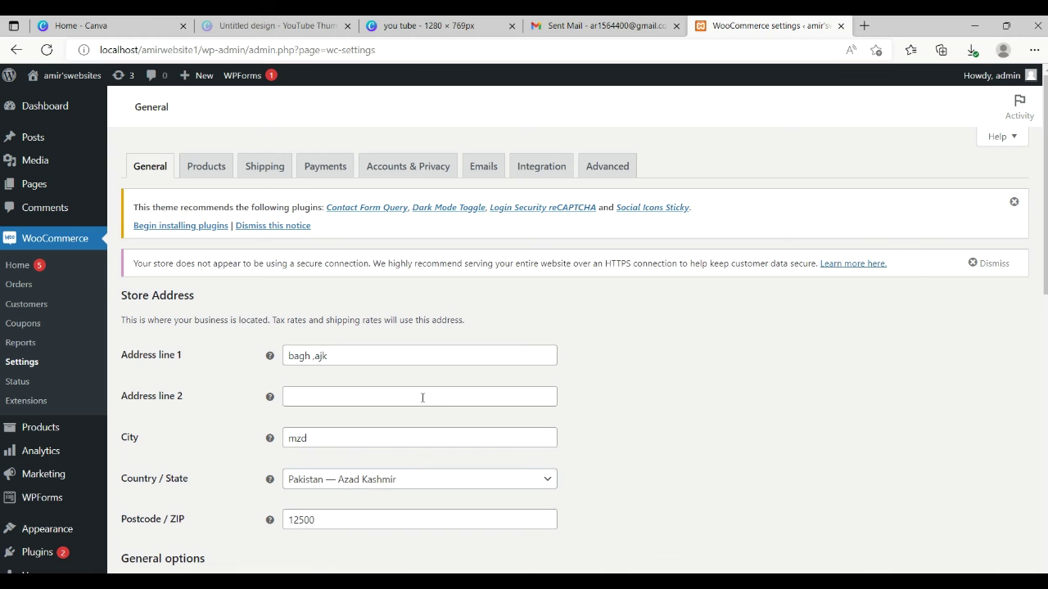
{"action": "scroll", "coordinate": [431, 412], "scroll_direction": "down", "scroll_amount": 5}
{"action": "scroll", "coordinate": [434, 412], "scroll_direction": "down", "scroll_amount": 1}
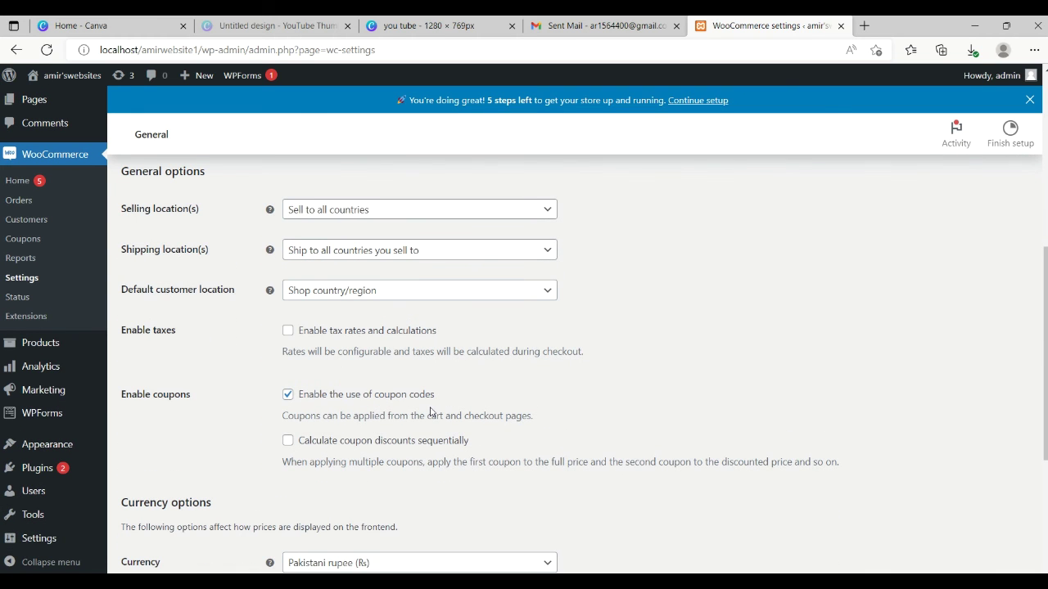
{"action": "scroll", "coordinate": [431, 411], "scroll_direction": "down", "scroll_amount": 3}
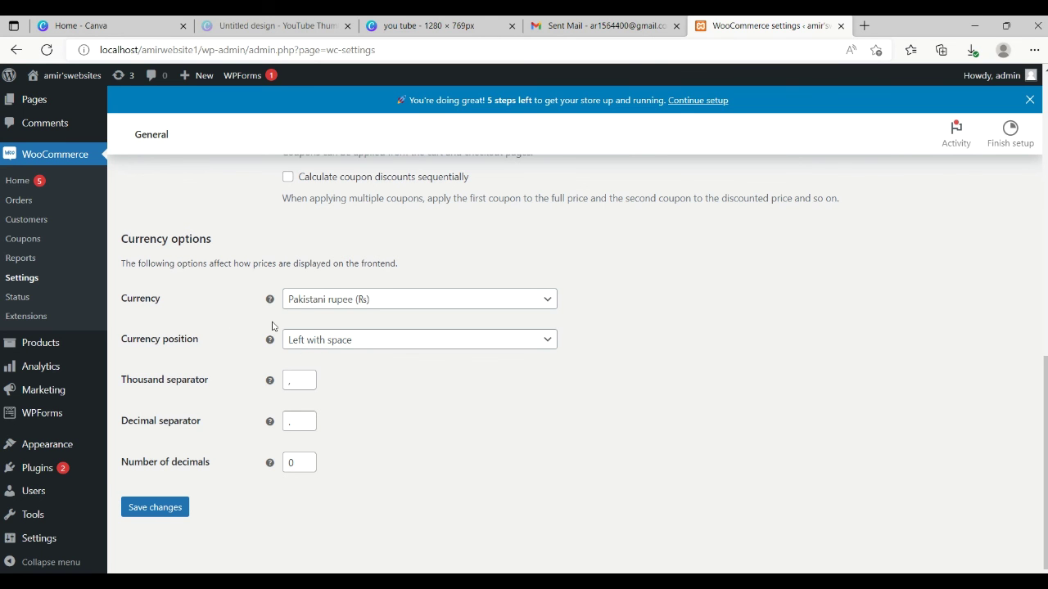
{"action": "scroll", "coordinate": [354, 325], "scroll_direction": "up", "scroll_amount": 4}
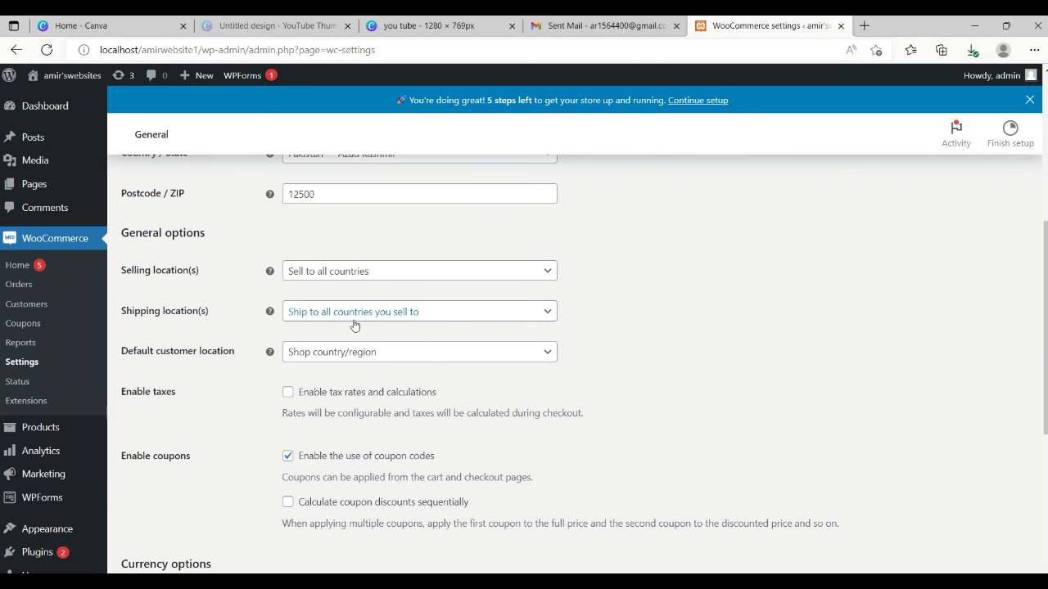
{"action": "scroll", "coordinate": [353, 325], "scroll_direction": "up", "scroll_amount": 3}
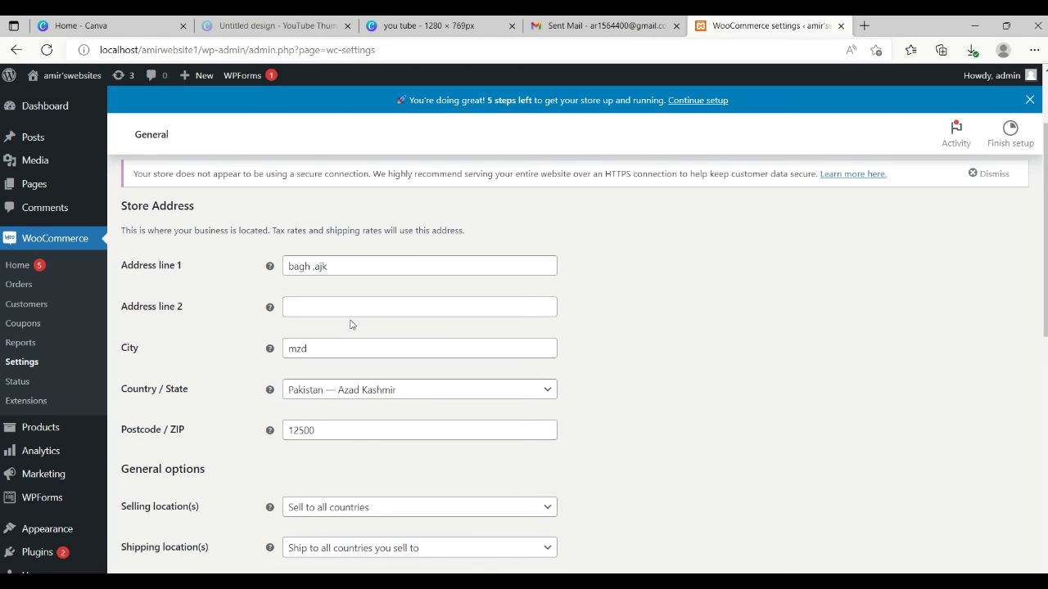
Step: Clear the city in the store address settings
{"action": "left_click", "coordinate": [326, 357]}
{"action": "key", "text": "BackSpace"}
{"action": "key", "text": "BackSpace"}
{"action": "key", "text": "BackSpace"}
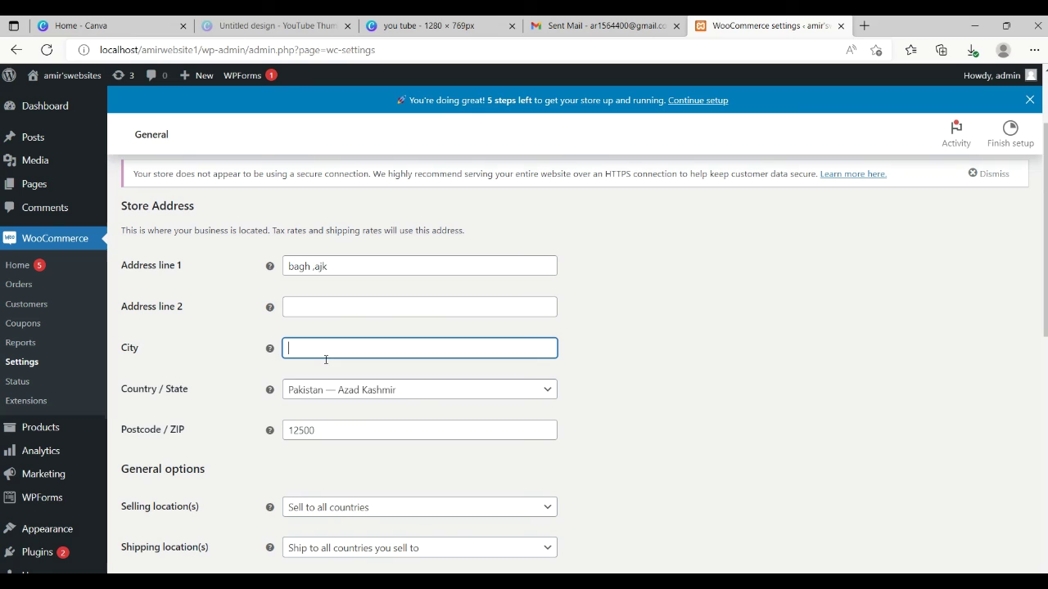